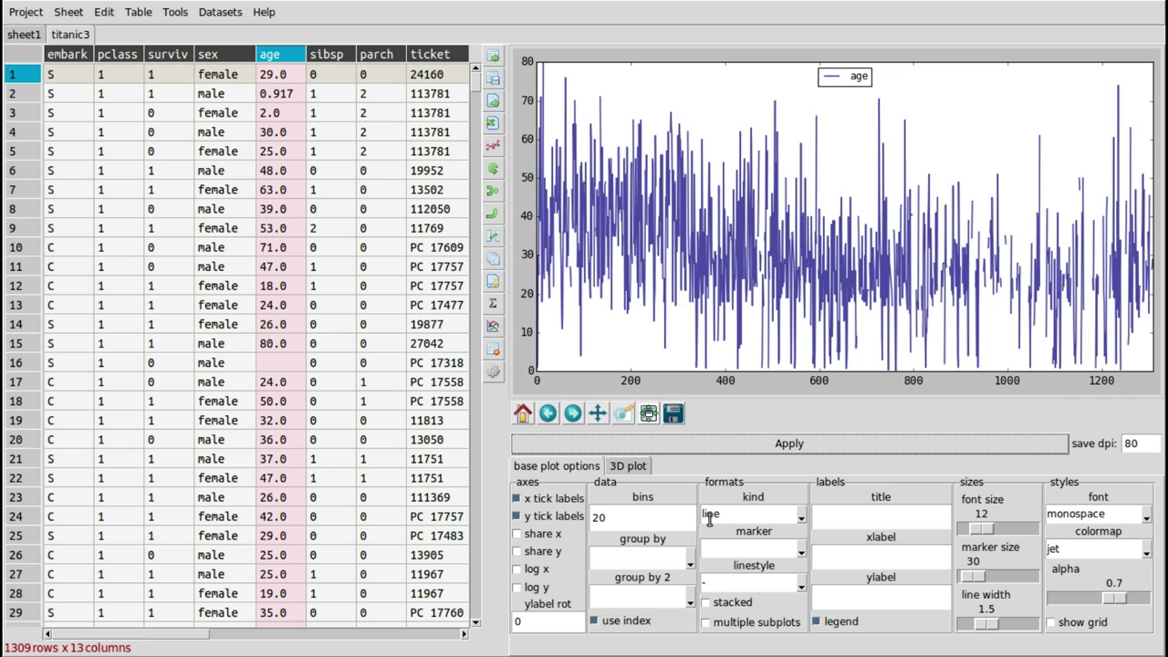
Step: Plot the selected age column as a histogram and set its number of bins to 25
click(796, 516)
click(774, 599)
click(790, 445)
click(644, 518)
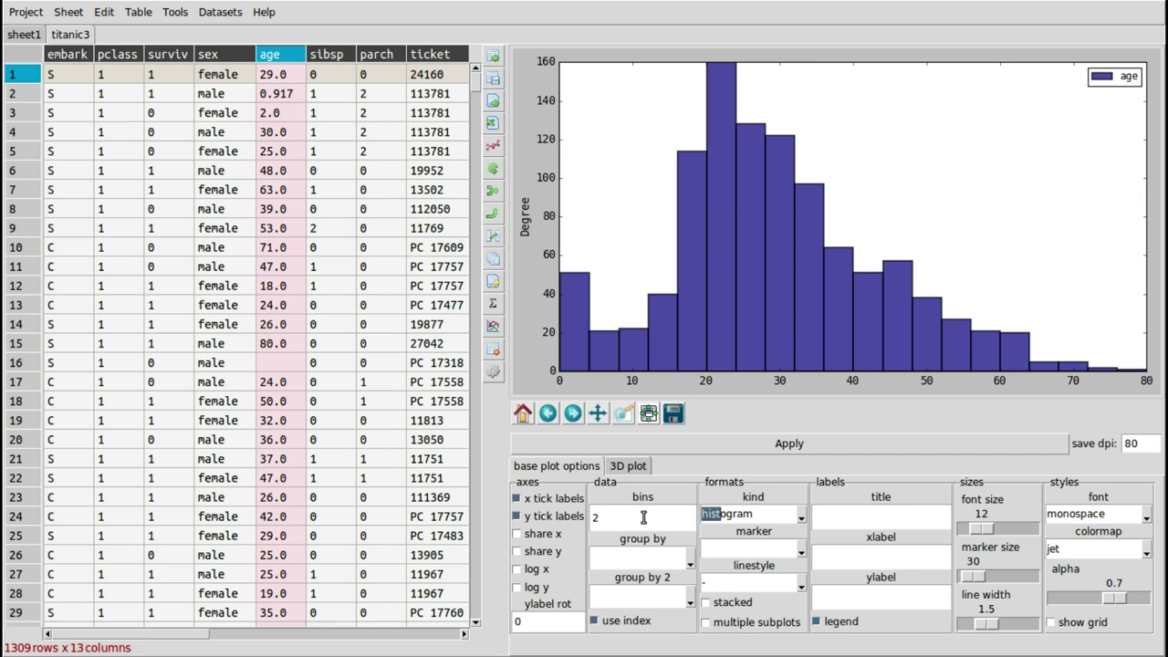
text(25)
click(701, 444)
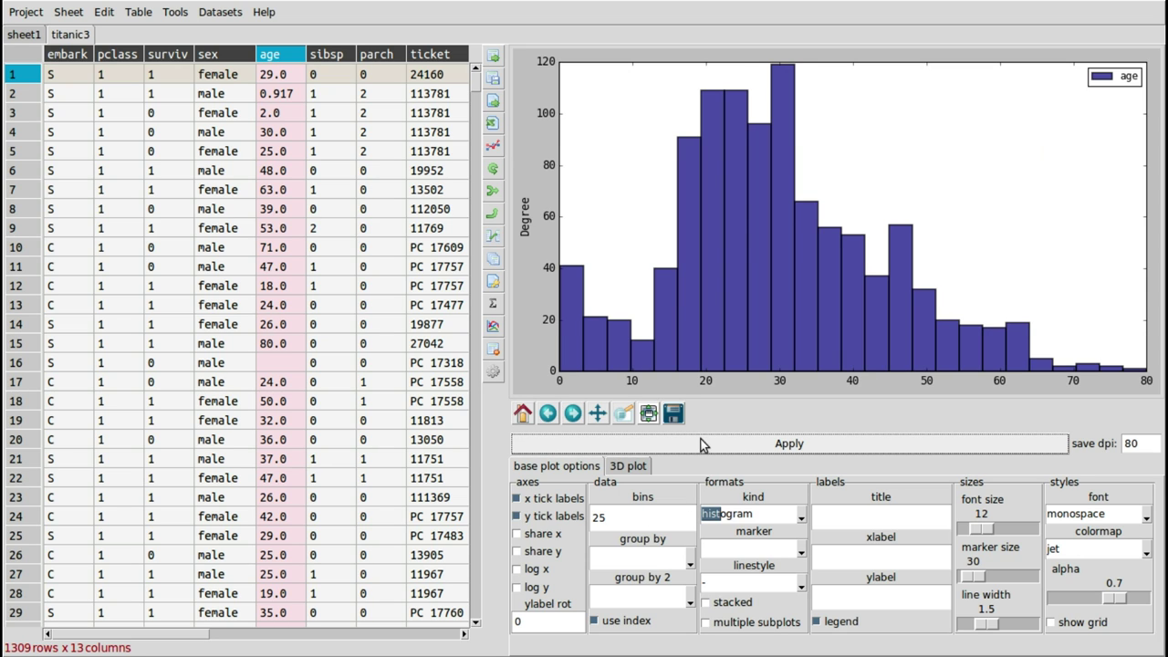
Step: Add the sex column to the selection and plot the age histograms grouped by sex
ctrl+click(229, 55)
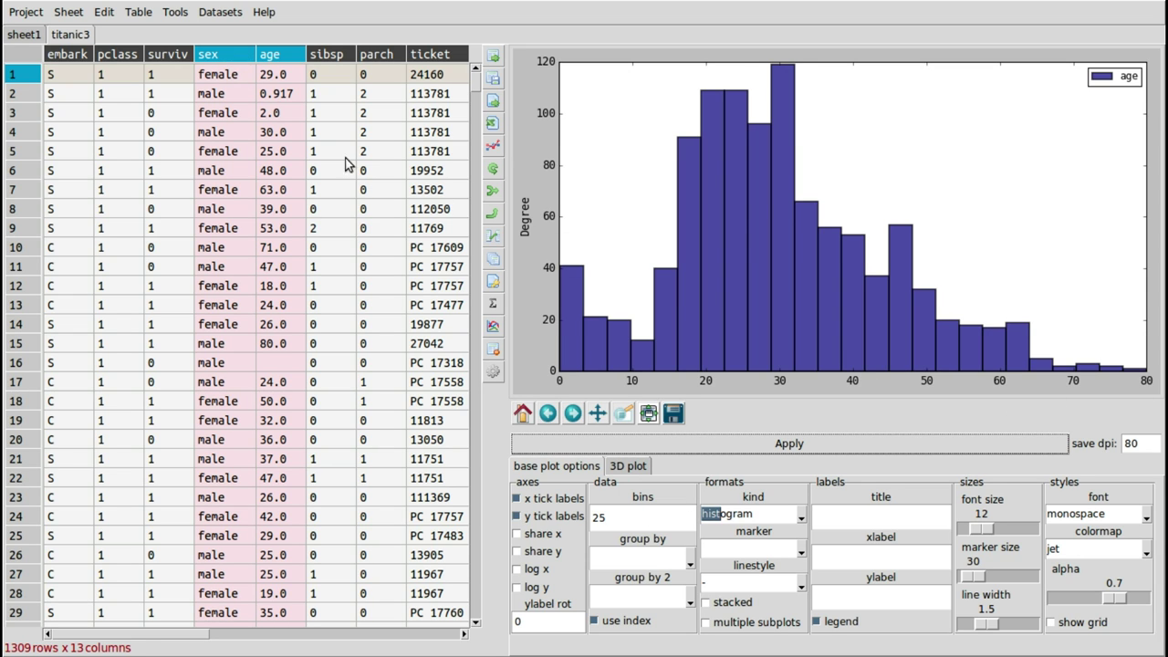
click(689, 557)
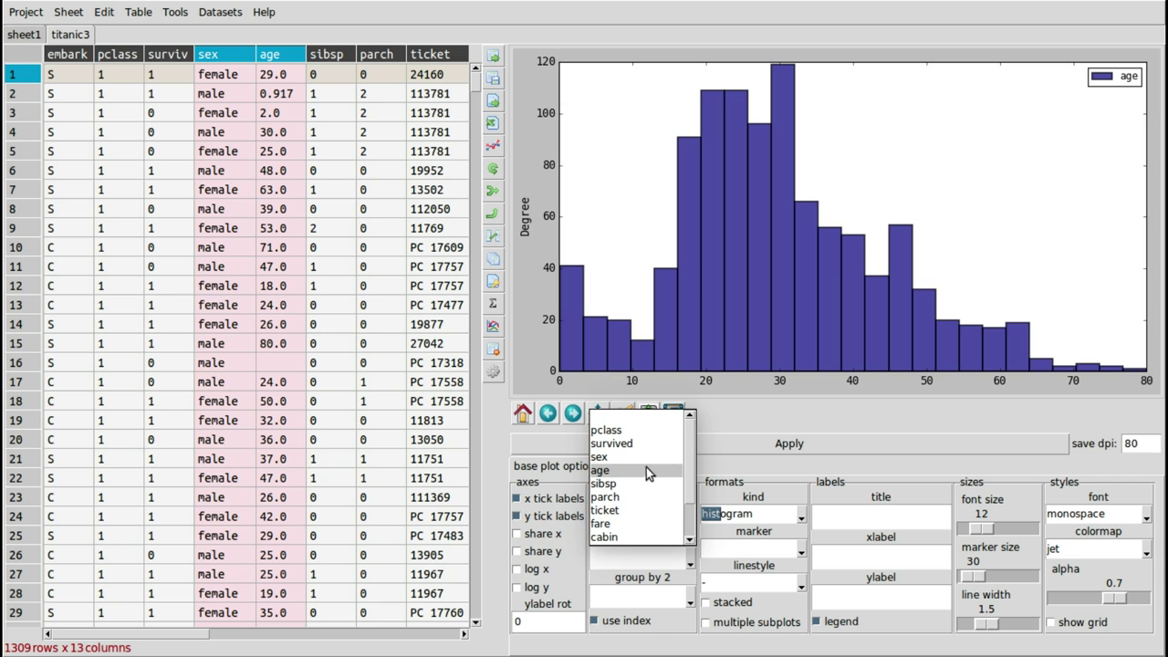
click(600, 456)
click(593, 443)
click(493, 148)
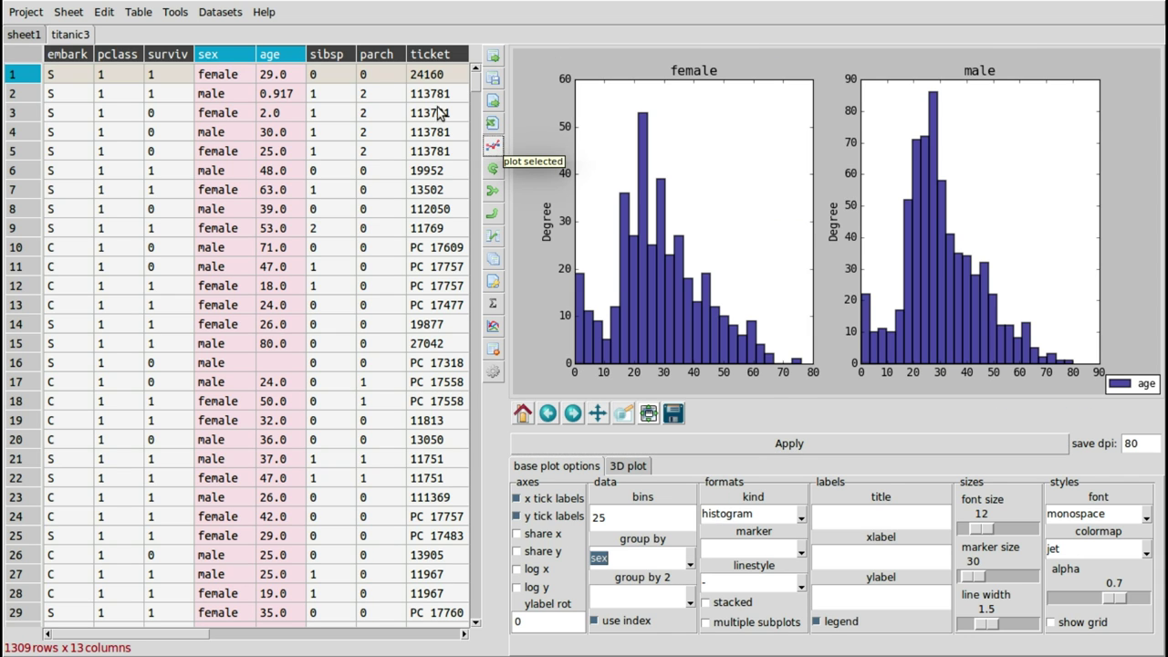
Step: Add the survived column to the selection and plot the age histograms grouped by survived
ctrl+click(185, 56)
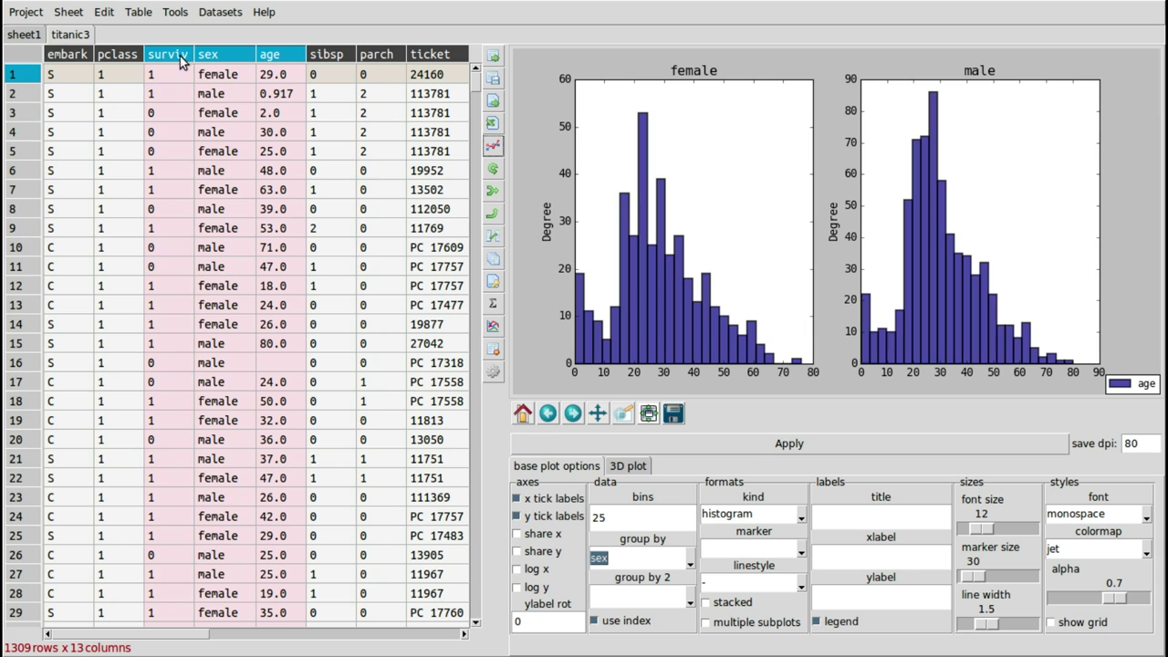
click(691, 560)
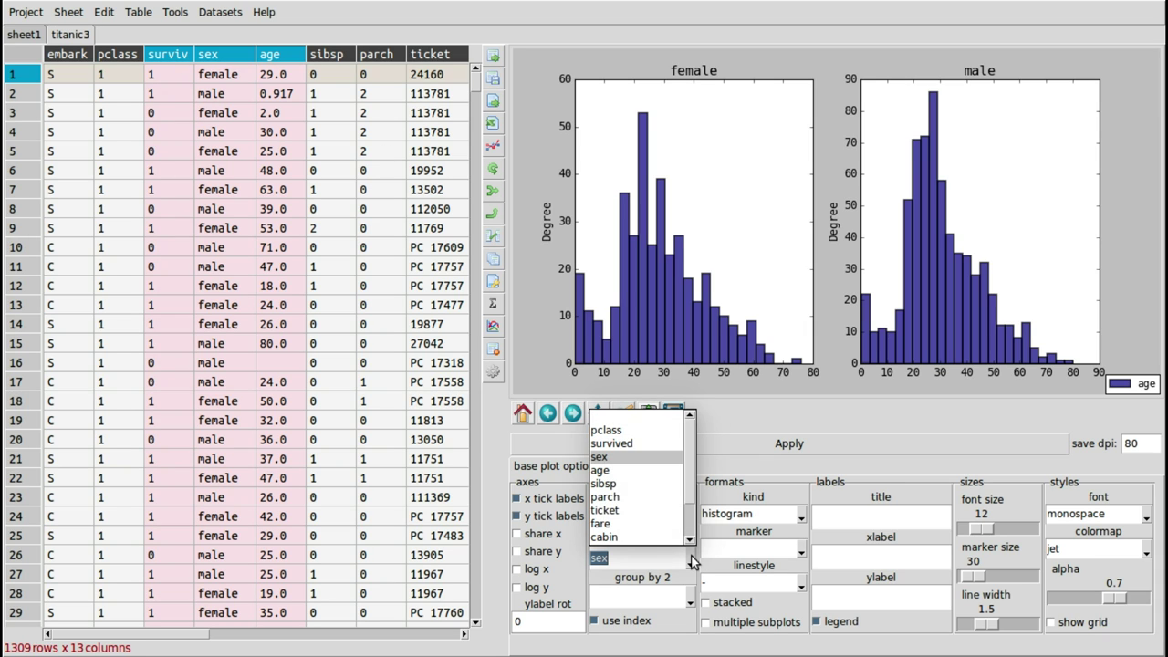
click(665, 444)
click(666, 446)
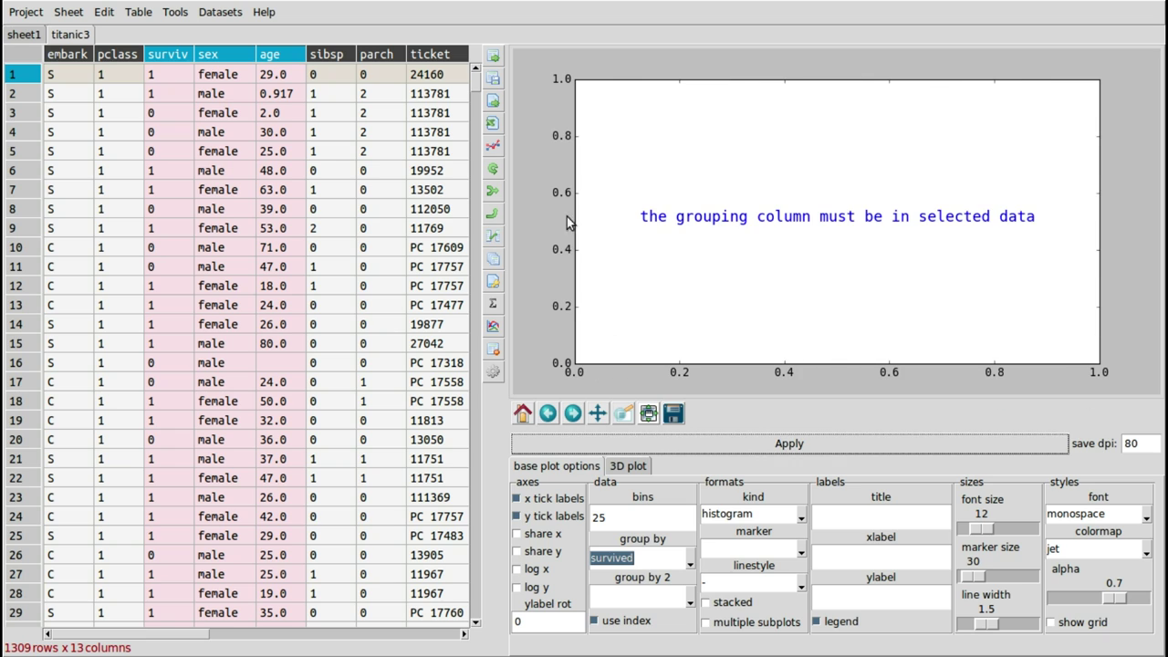
click(494, 149)
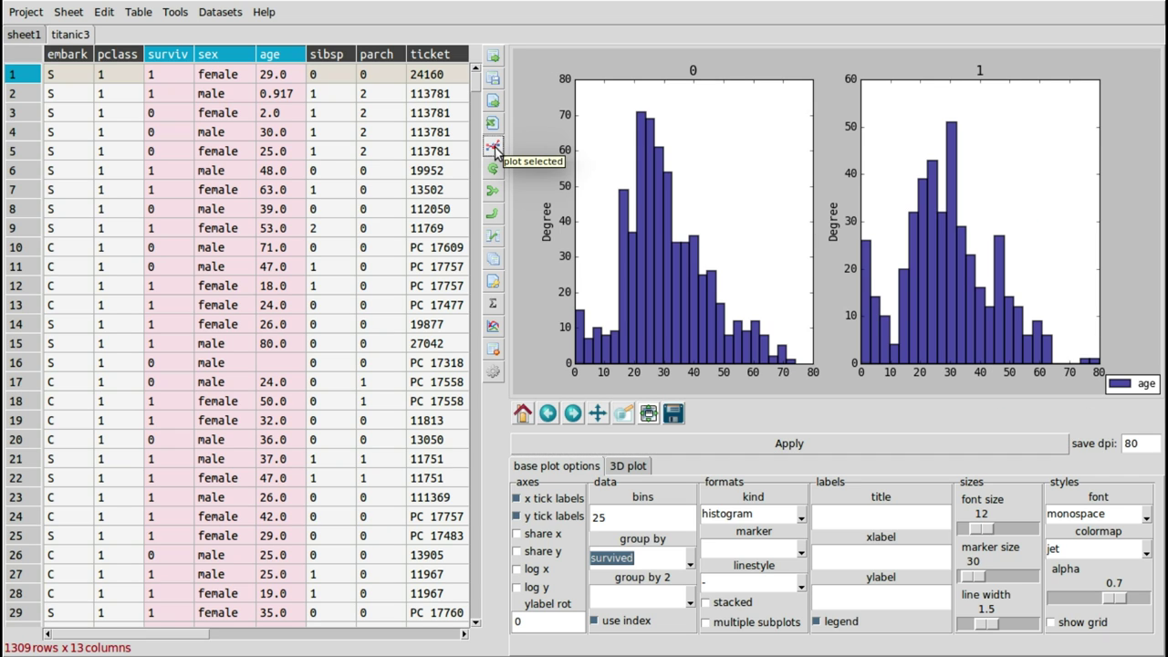
Step: Replace the survived column with embarked in the selection and plot the age histograms grouped by embarked
ctrl+click(72, 55)
ctrl+click(189, 56)
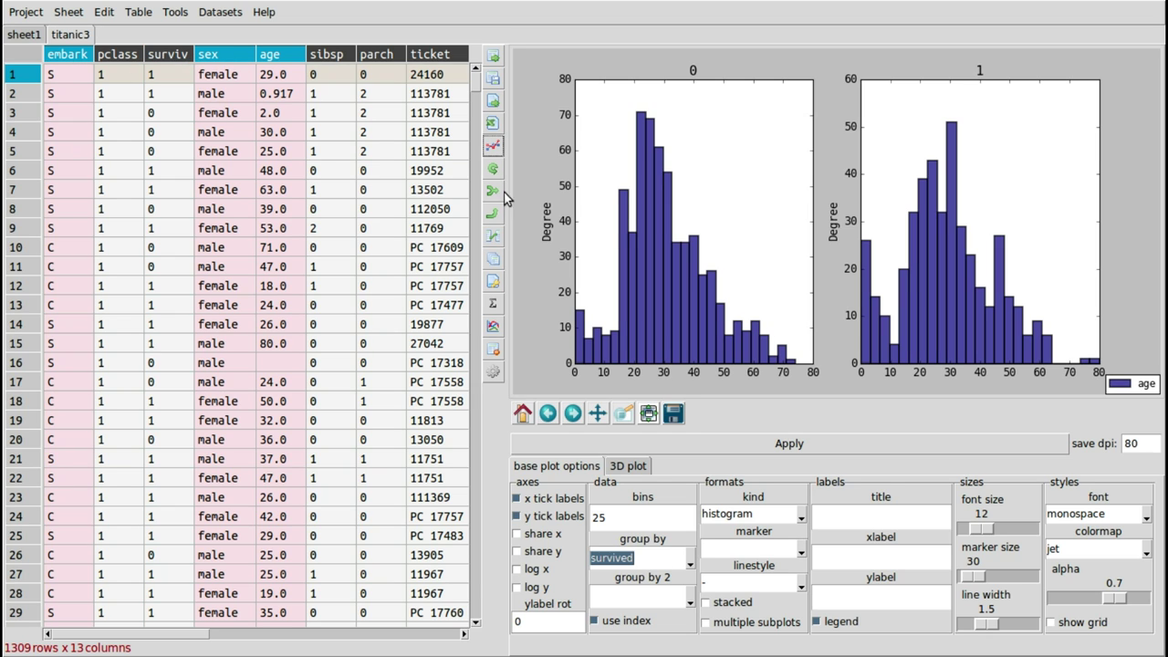
click(684, 559)
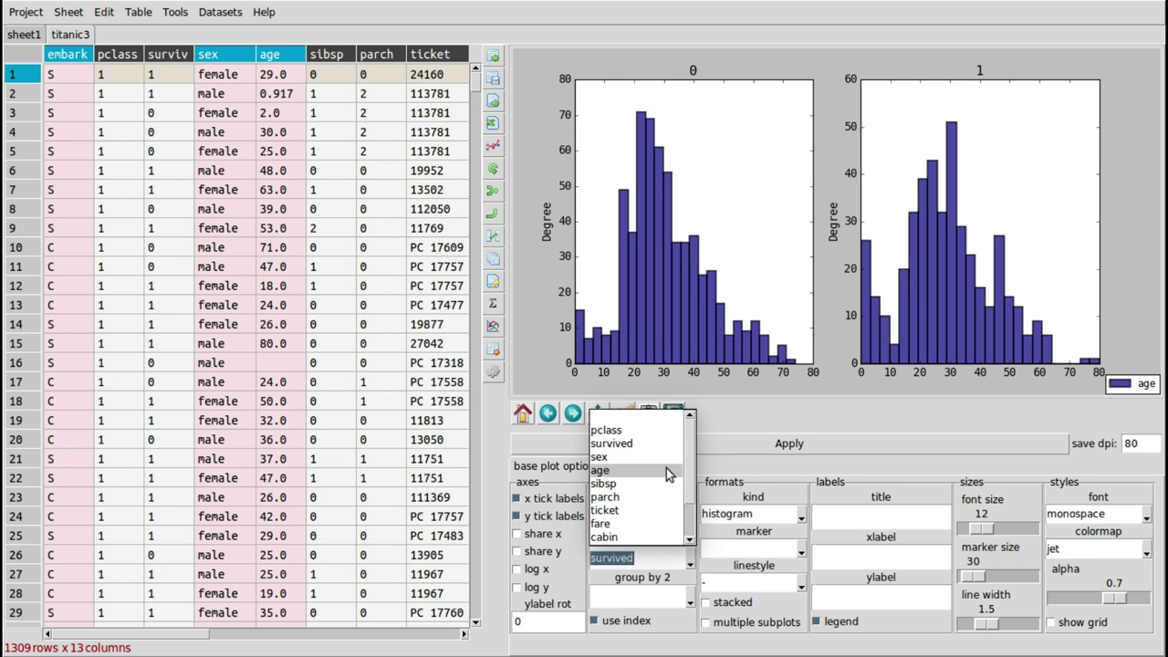
scroll(664, 459, down, 1)
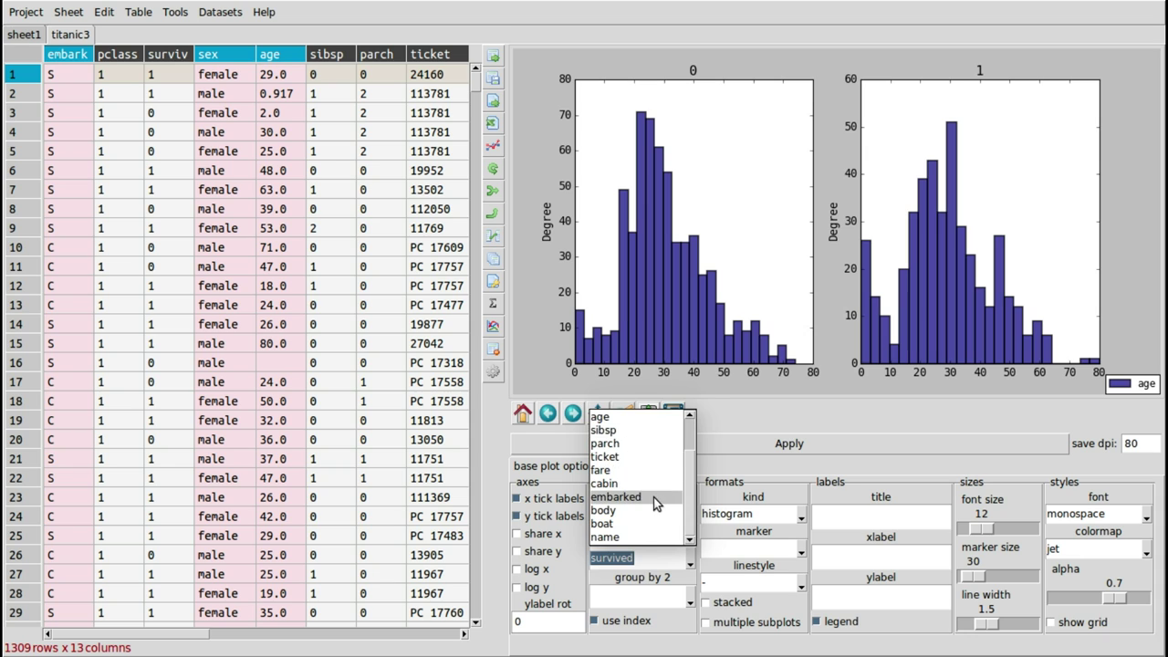
click(654, 497)
click(670, 446)
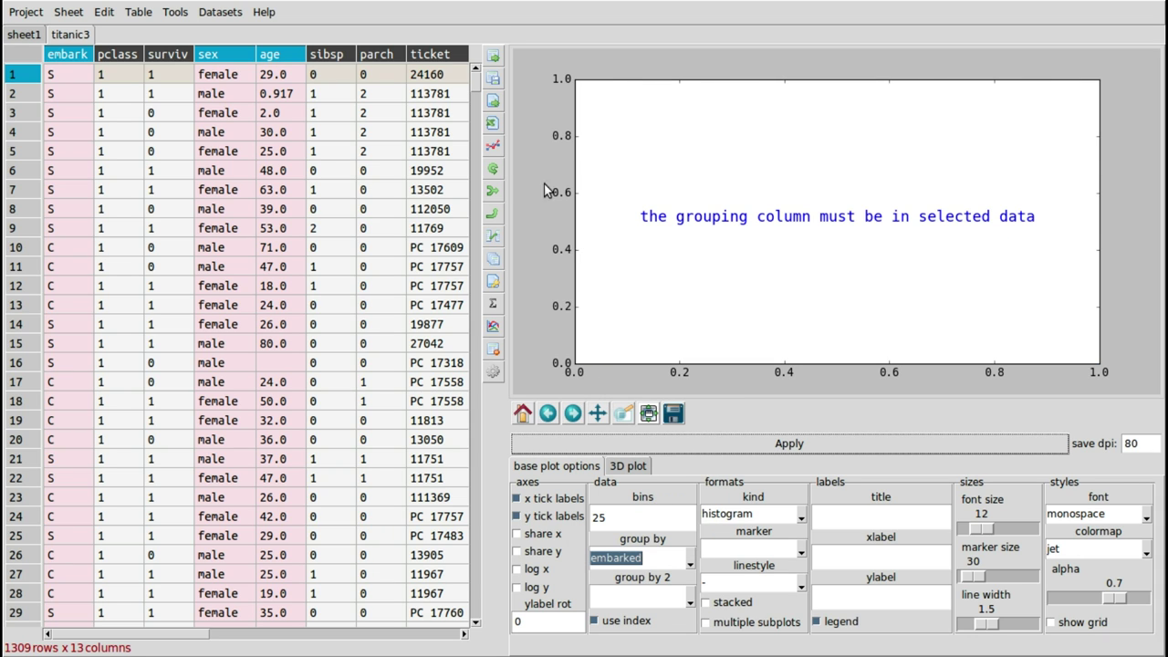
click(493, 149)
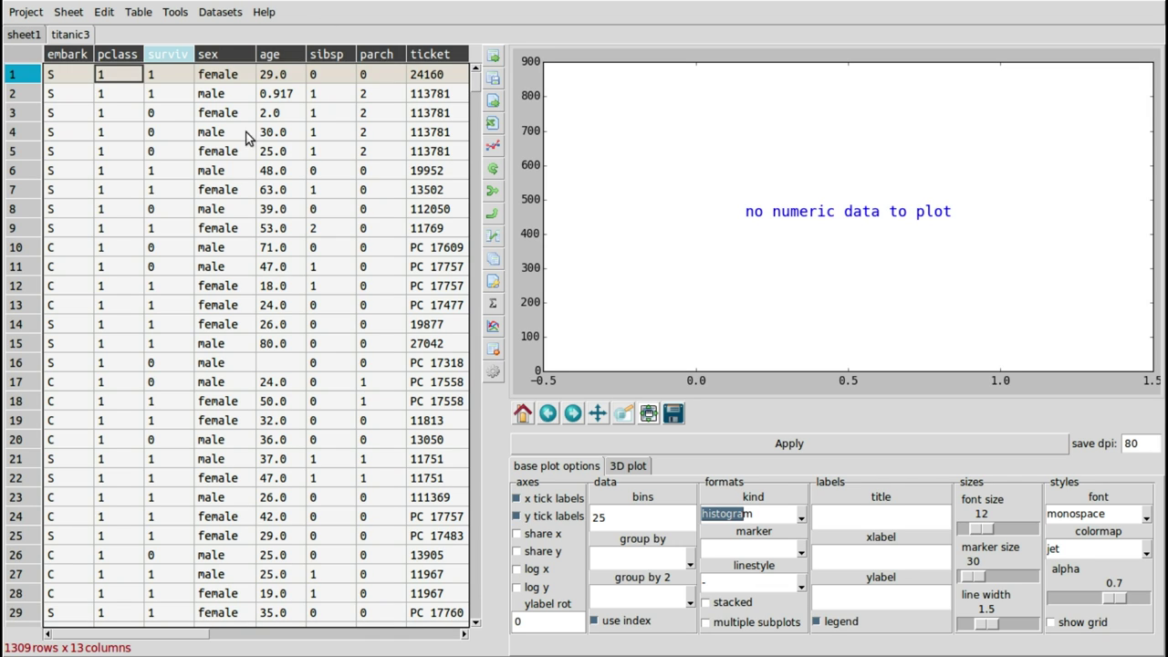
Step: Apply the value_counts function to the survived column with the default parameters, opening the result in a sub-table
click(224, 147)
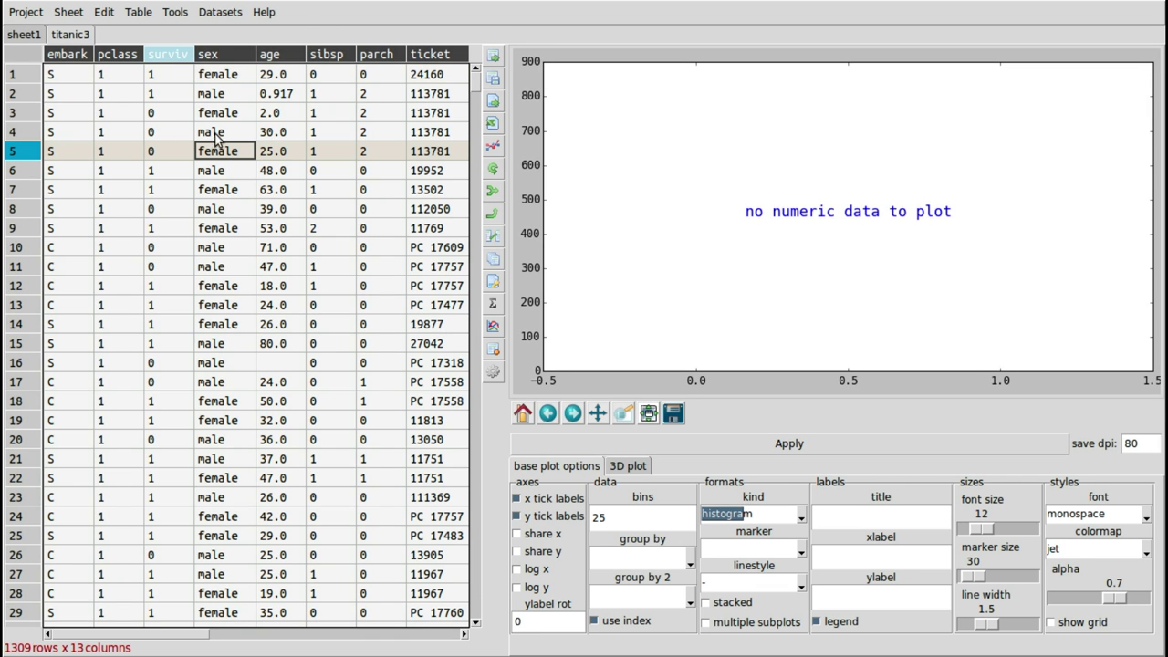
click(176, 57)
right_click(176, 57)
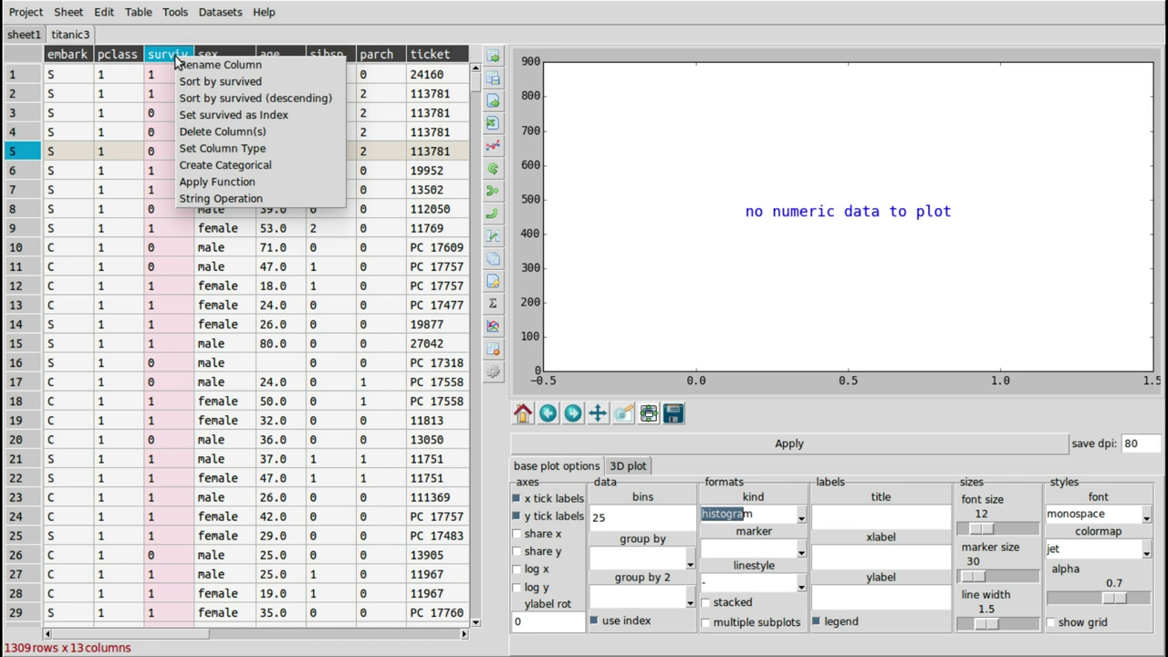
click(269, 183)
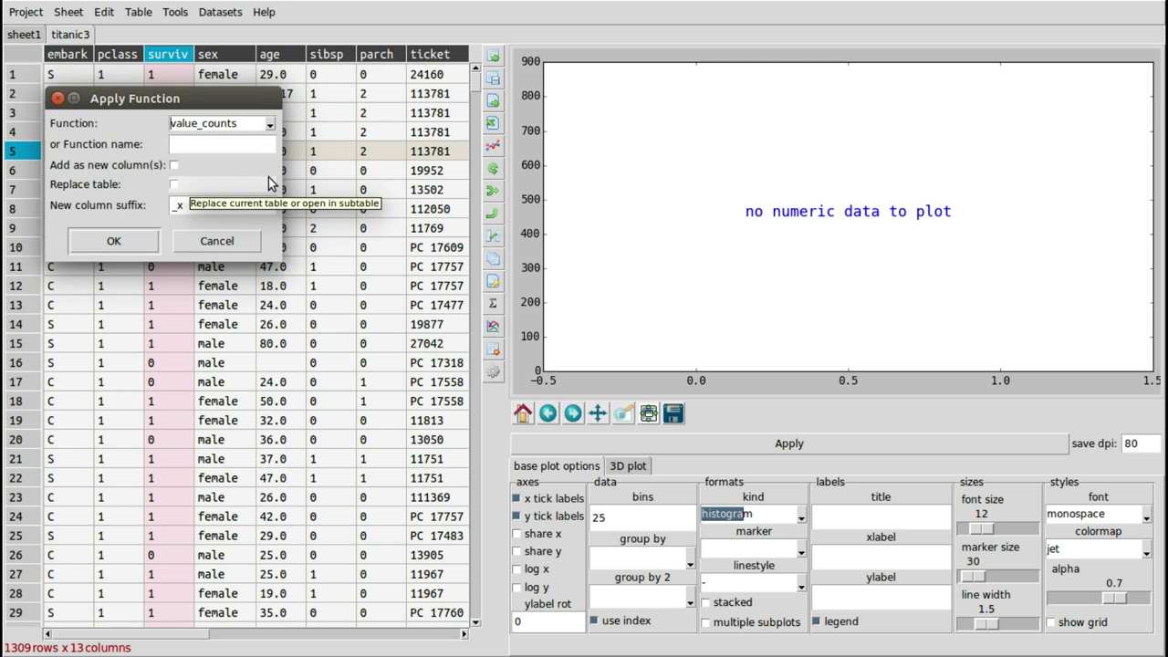
click(115, 242)
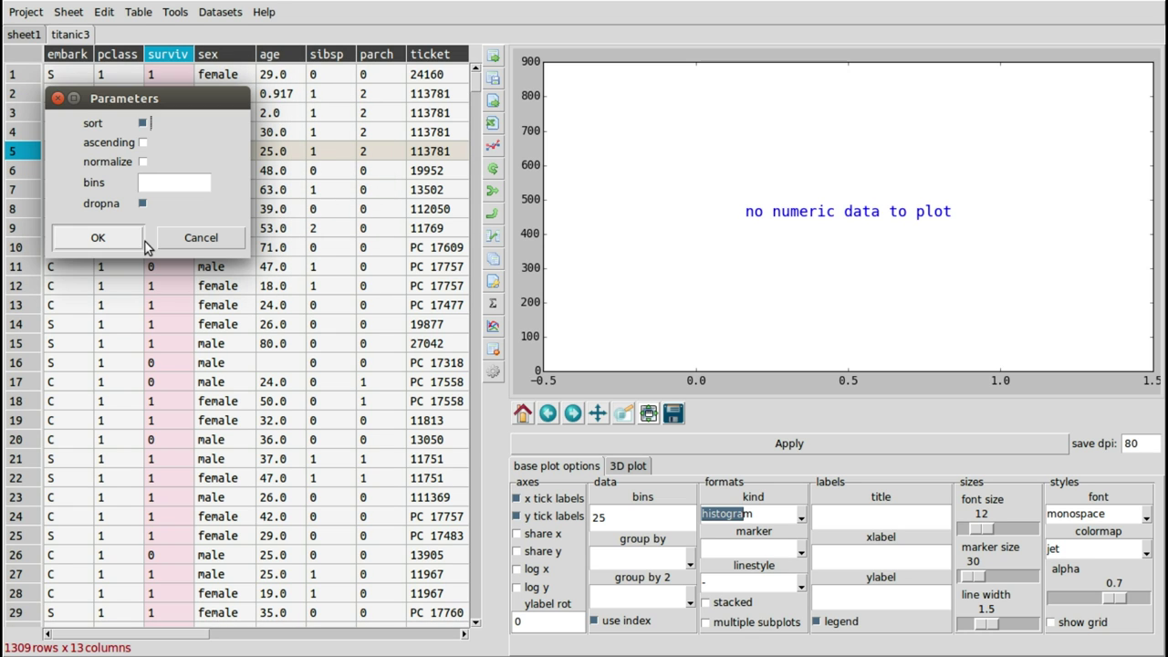
click(99, 239)
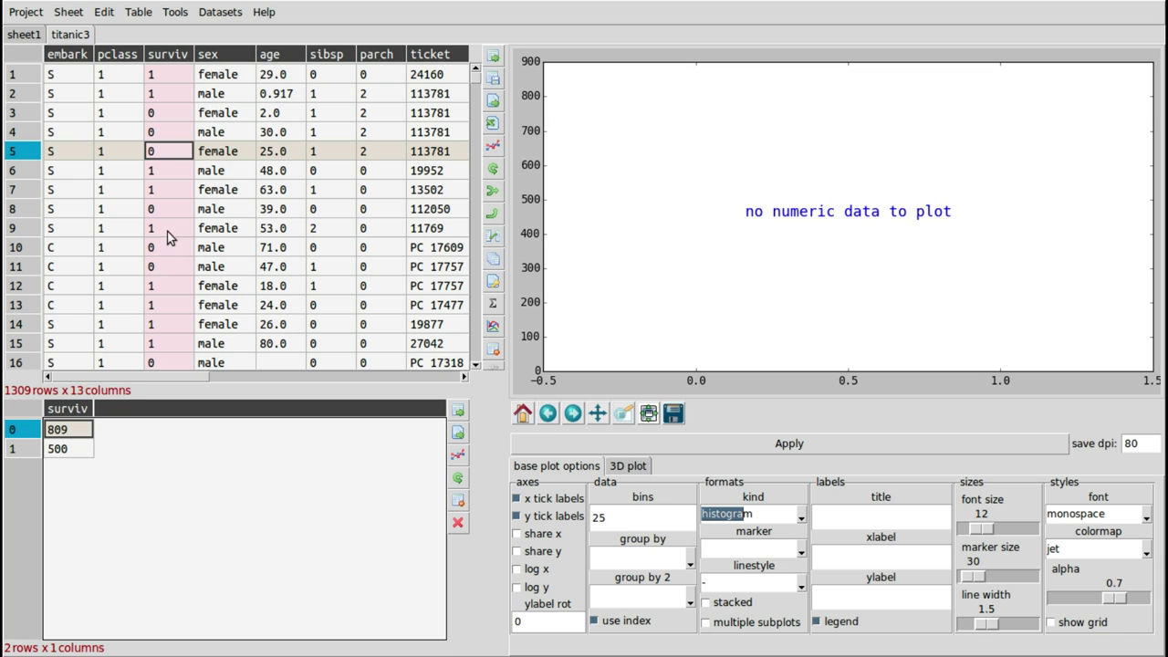
Step: Plot both survived counts from the sub-table as a bar chart
drag(80, 429, 79, 460)
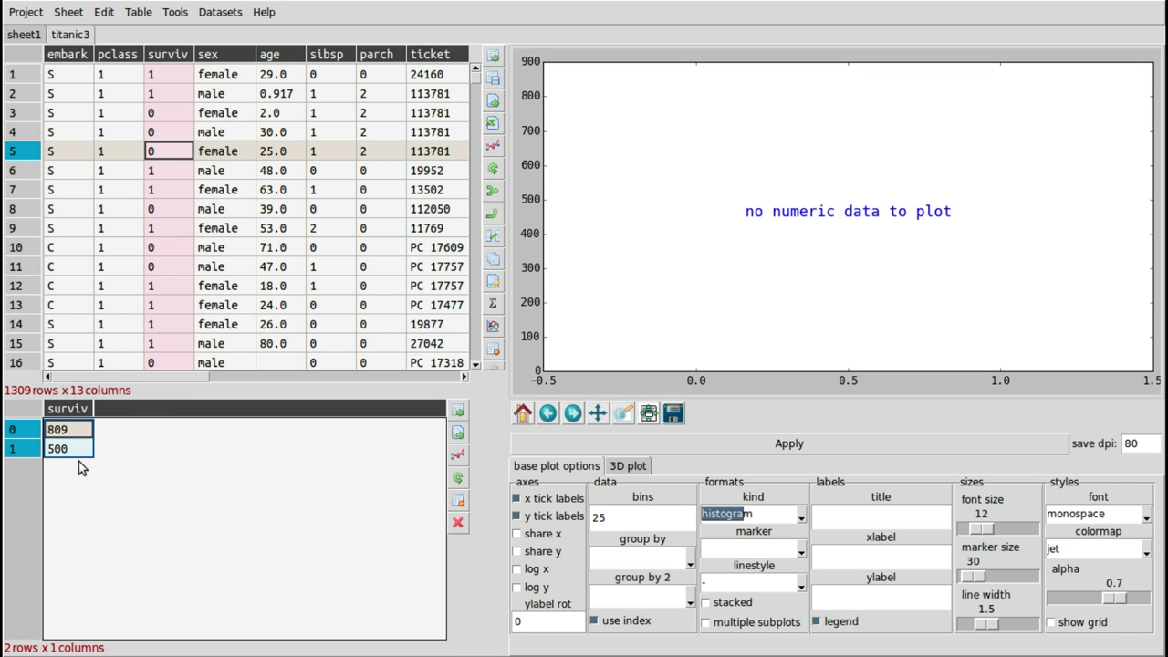
click(801, 517)
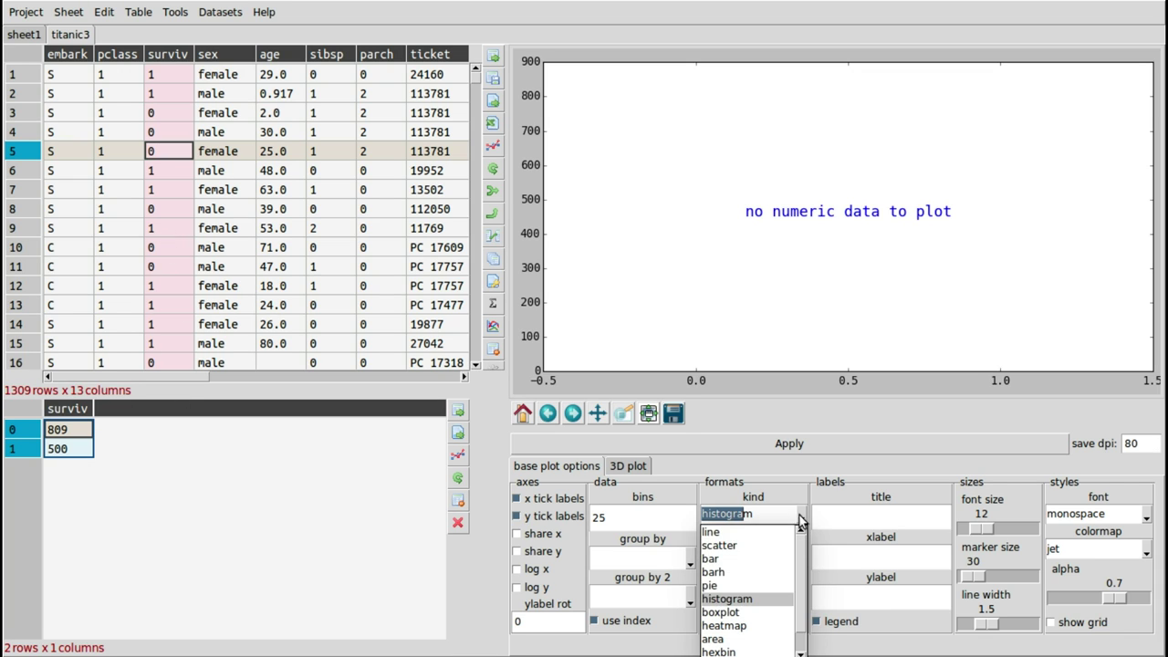
click(763, 562)
click(753, 440)
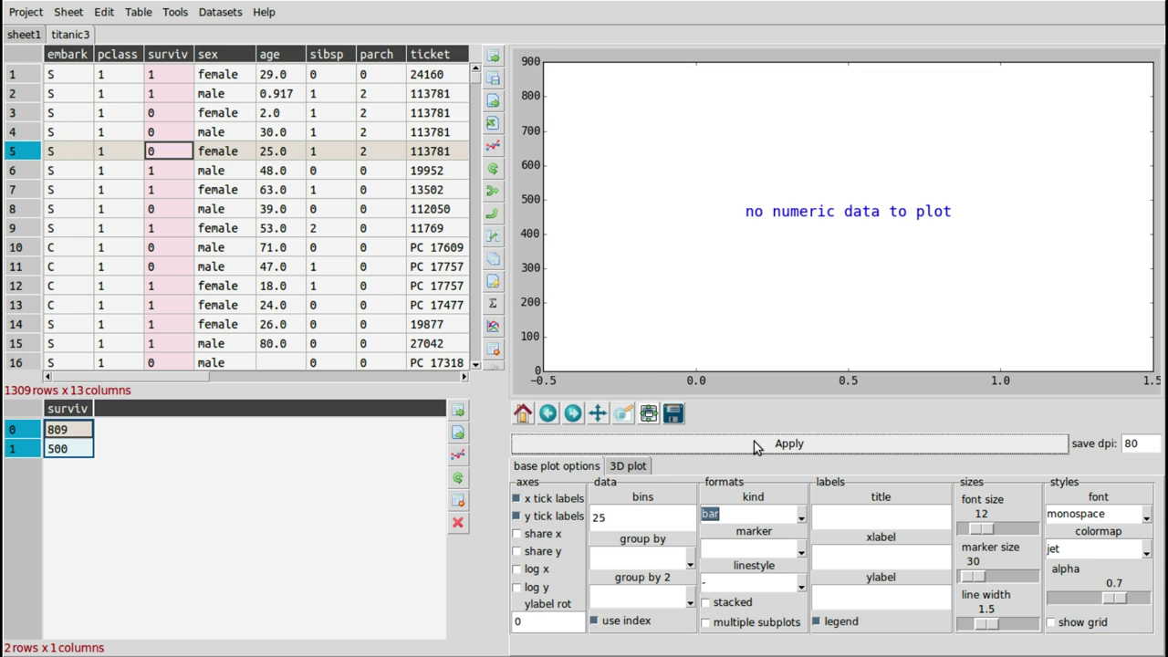
click(459, 456)
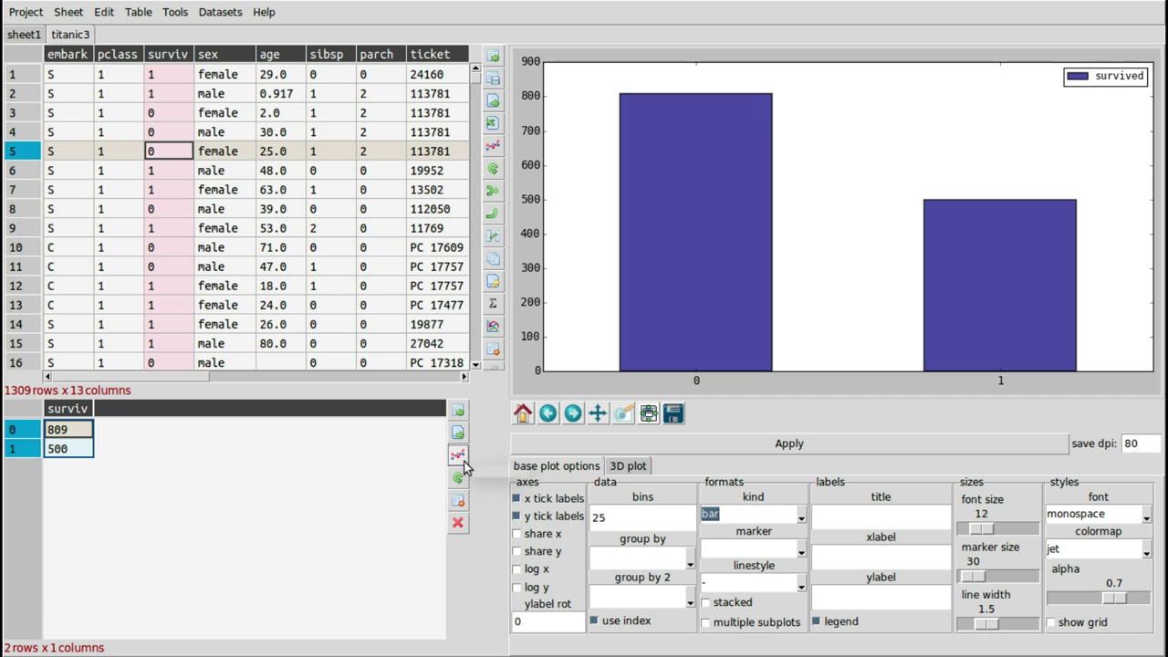
Step: Apply the value_counts function to the sex column with the default parameters
click(220, 58)
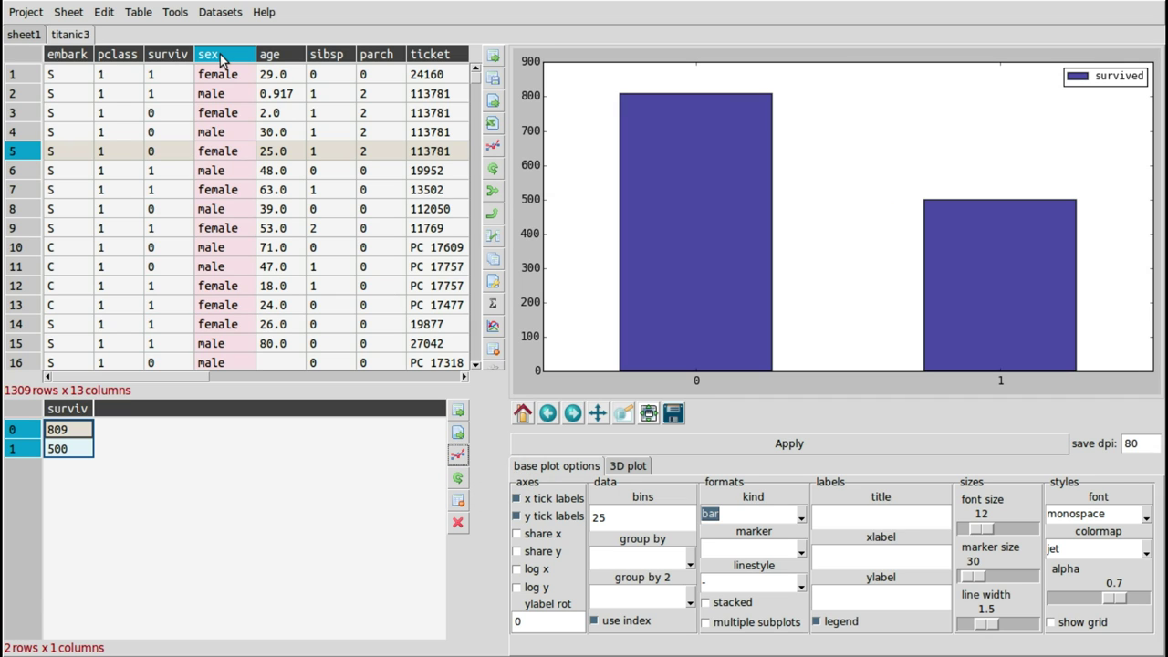
right_click(220, 58)
click(297, 182)
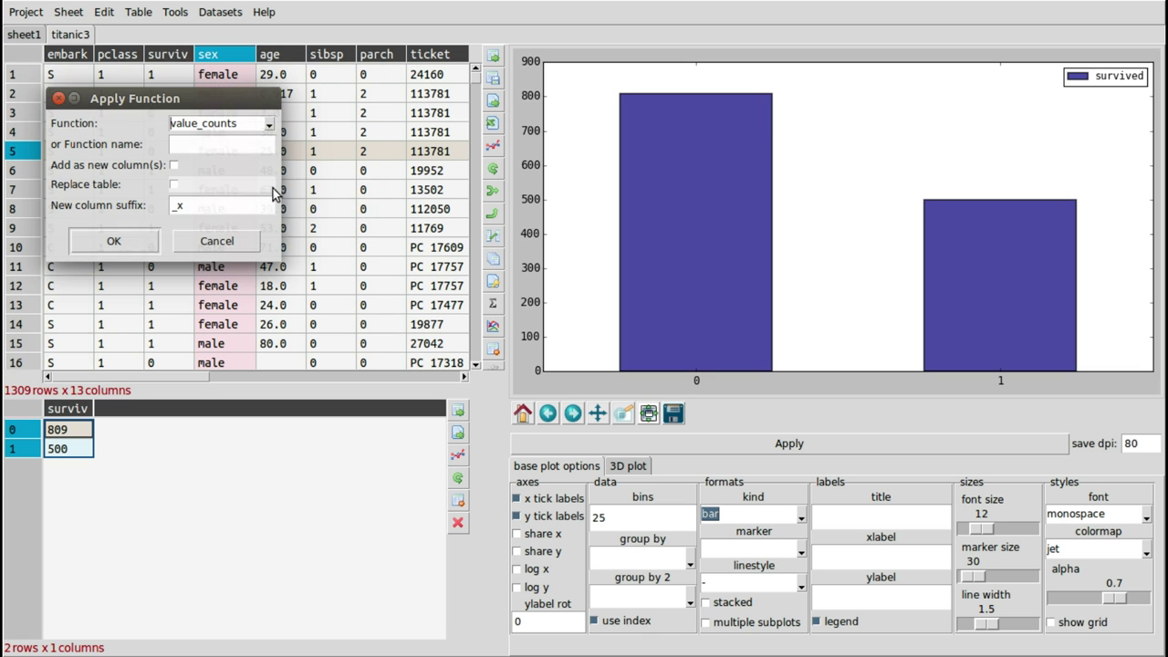
click(135, 234)
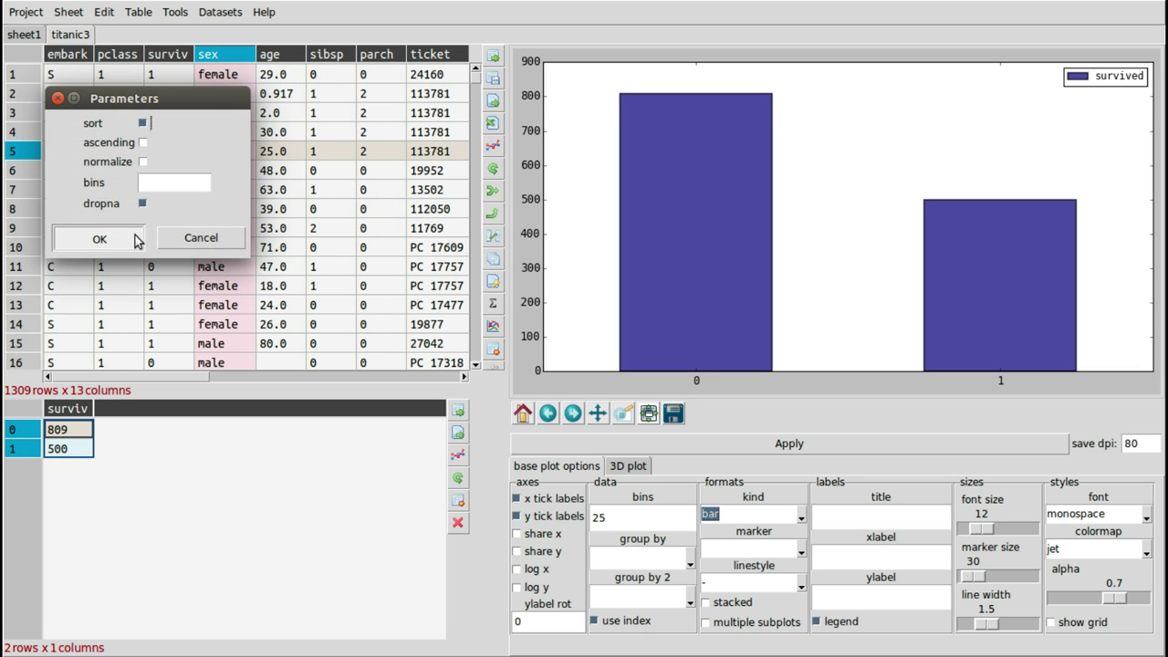
click(135, 234)
Step: Plot the male and female counts from the sub-table as bars and set the plot's font size to 14
drag(100, 429, 101, 449)
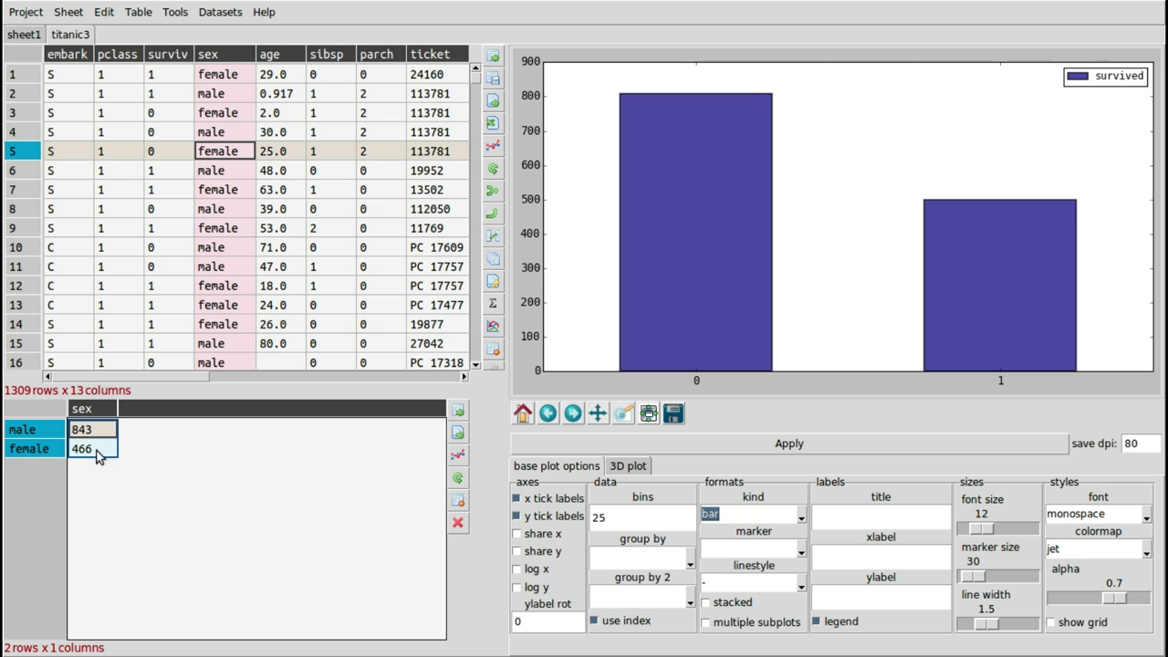
click(459, 455)
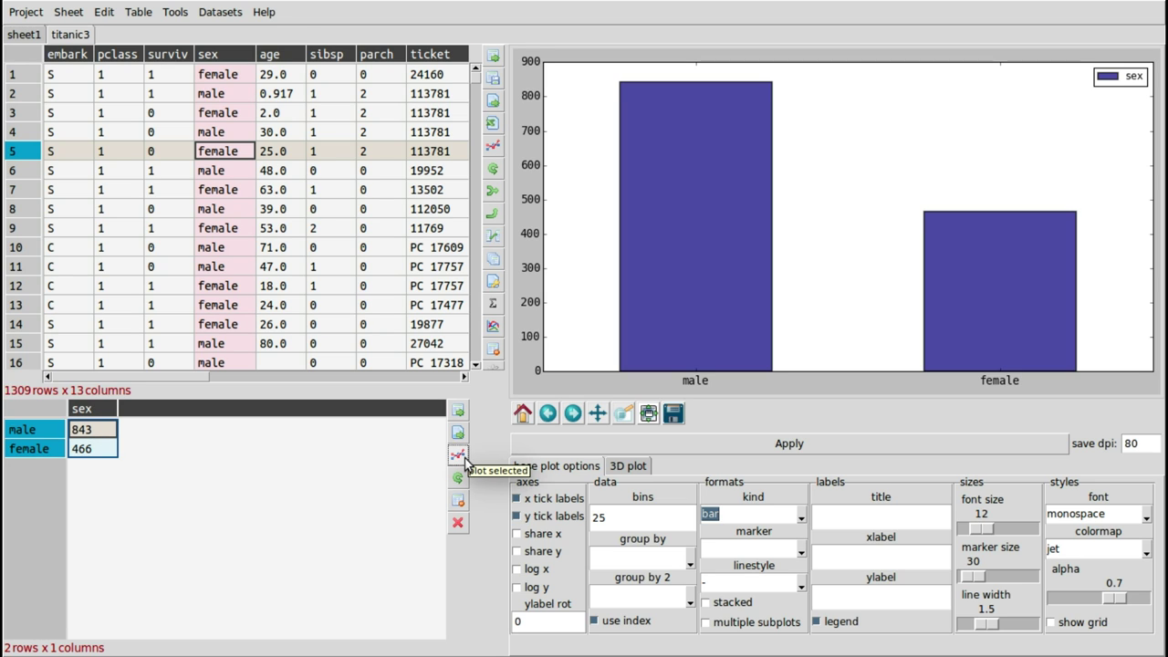
click(1004, 527)
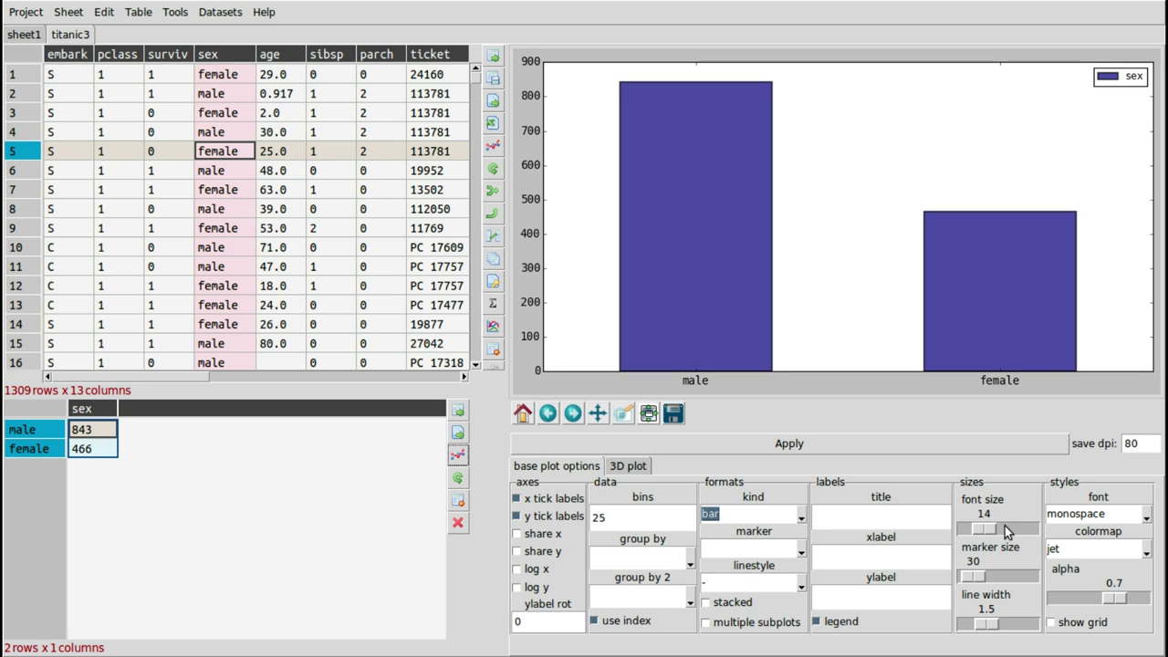
click(943, 442)
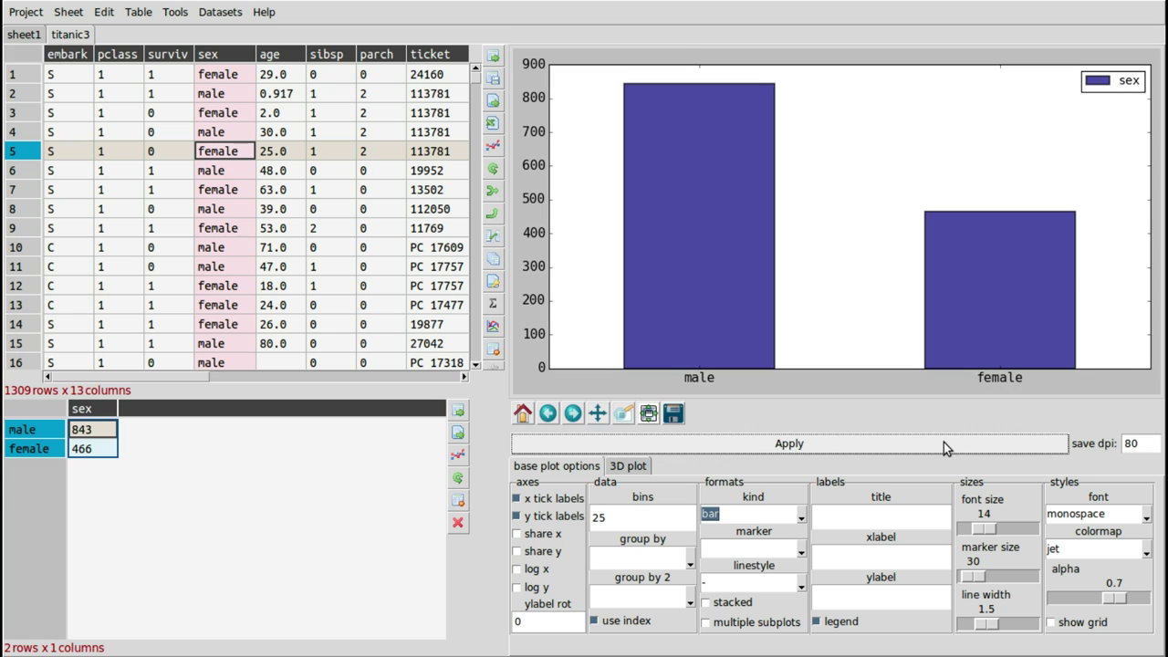
Step: Apply value_counts to the embarked column with the default parameters and plot all three resulting counts as bars
click(113, 59)
click(79, 53)
right_click(78, 53)
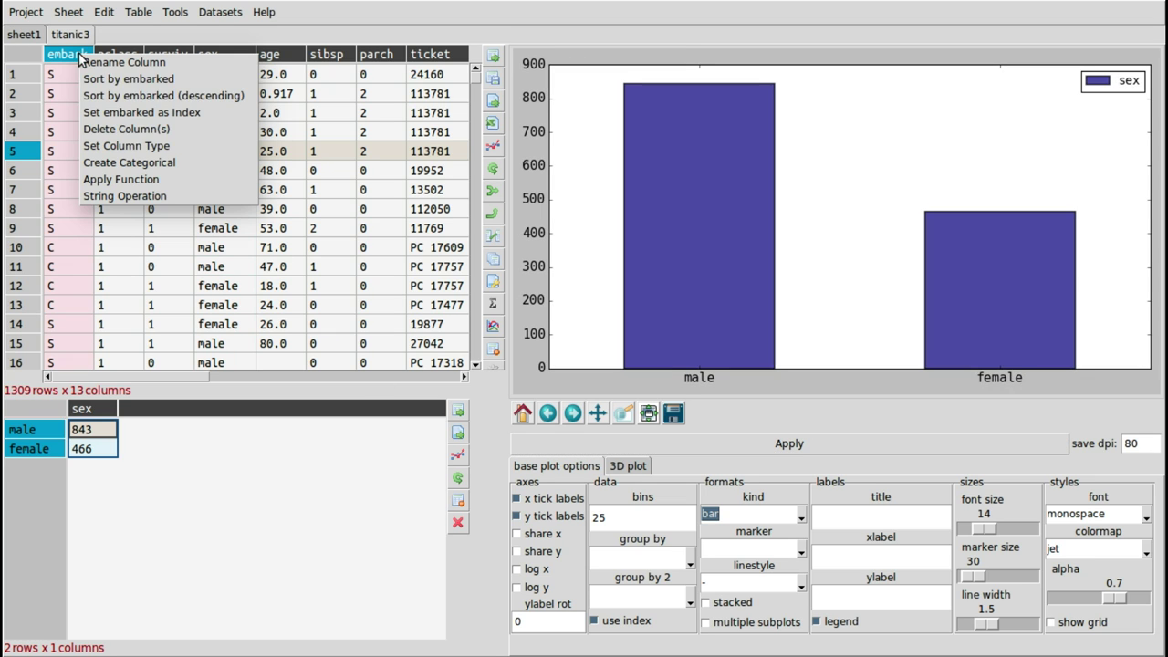
click(144, 179)
click(128, 239)
click(129, 239)
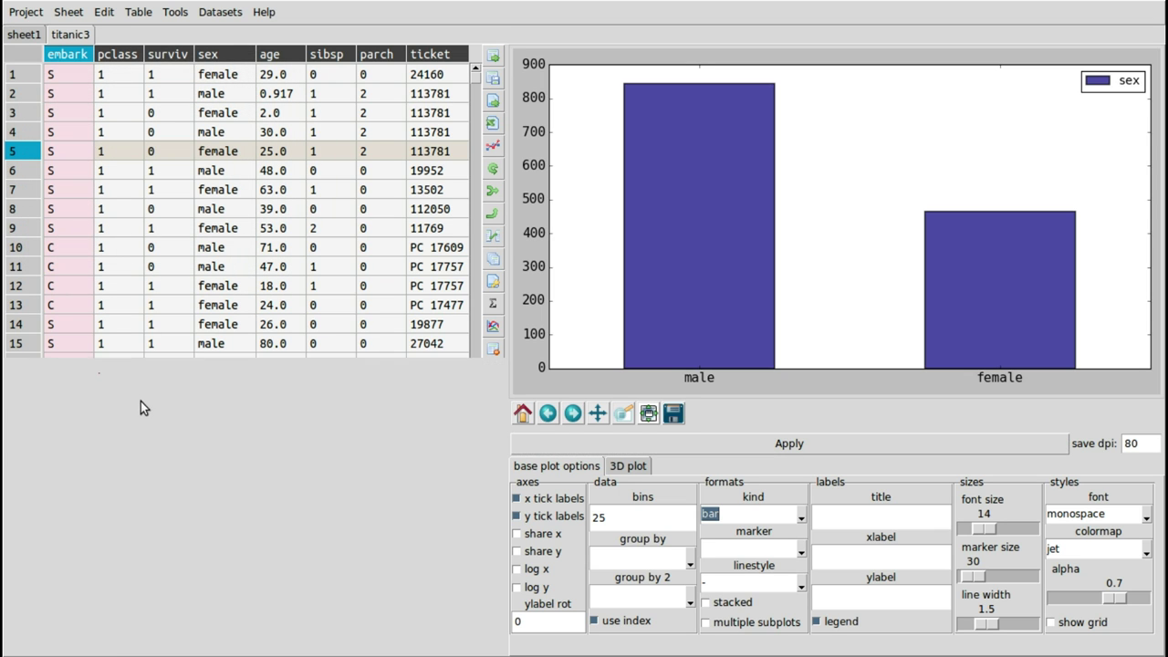
drag(80, 430, 80, 469)
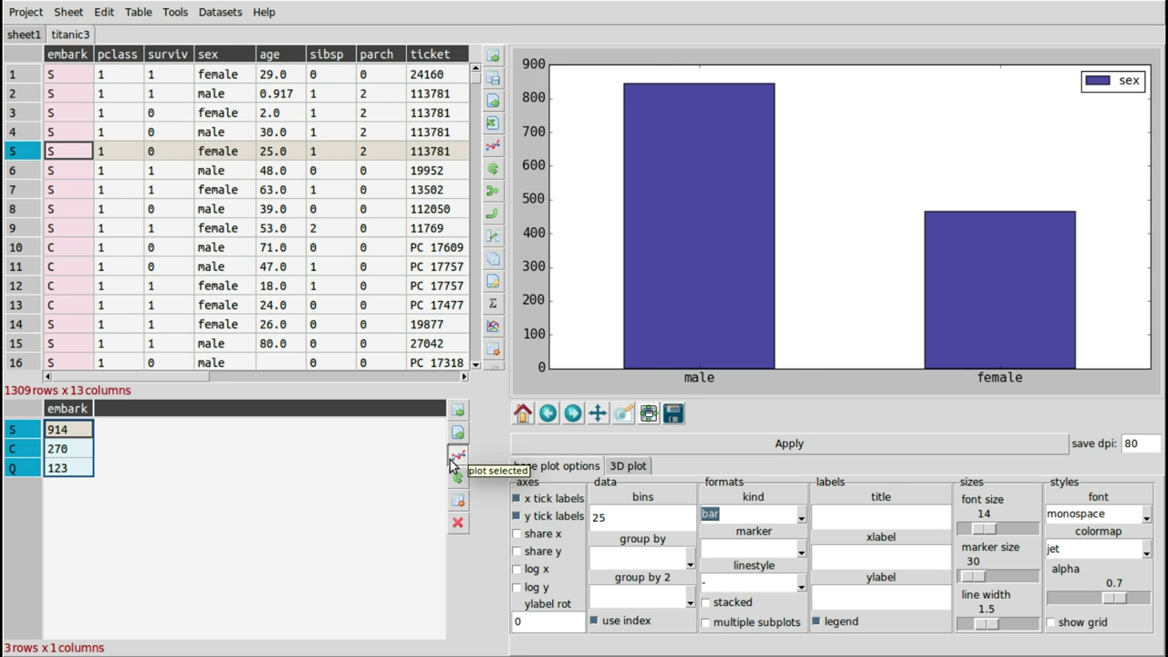
click(457, 456)
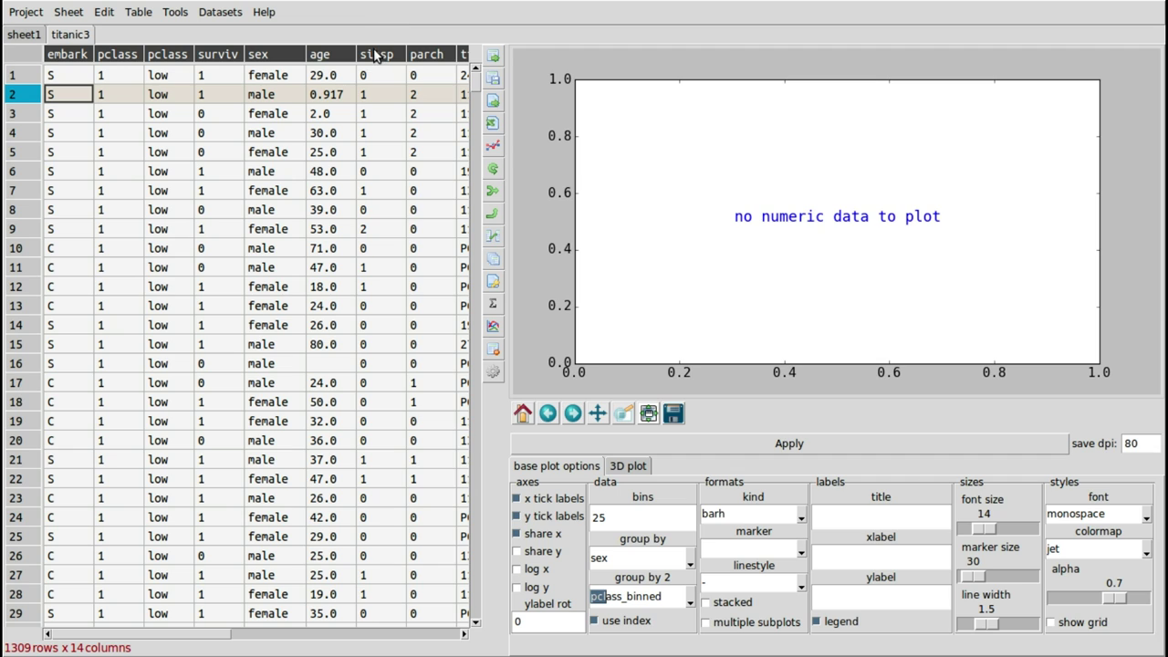
Step: Aggregate the table by pclass_binned, survived and sex, using the count function on the embarked column
click(493, 193)
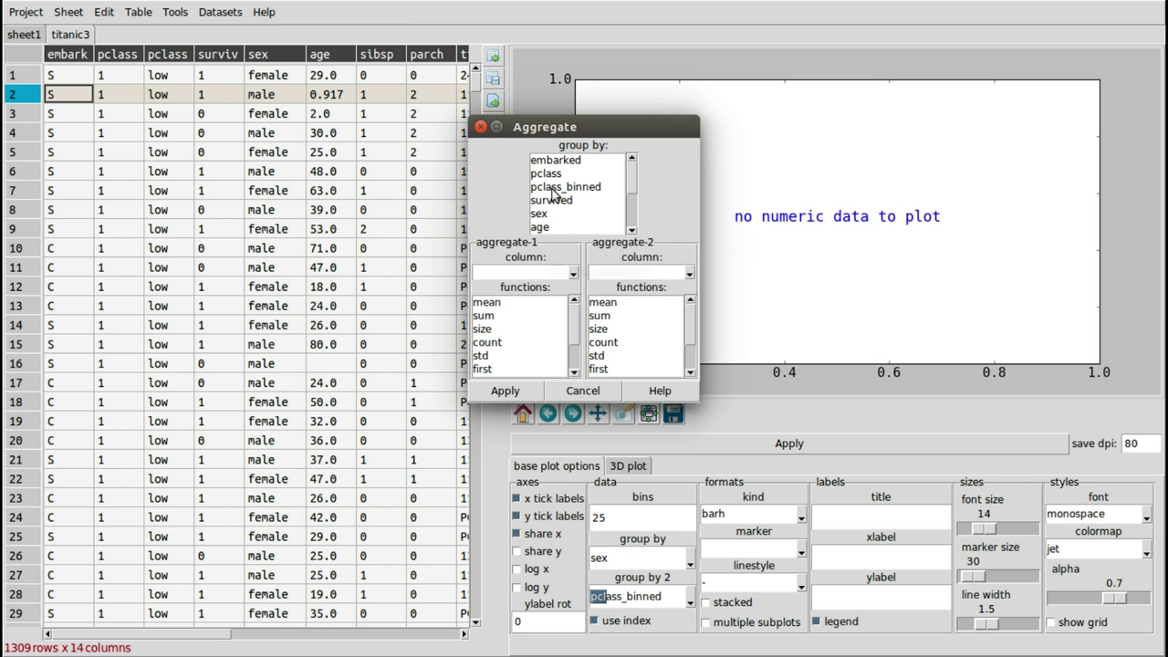
drag(576, 187, 583, 215)
click(572, 273)
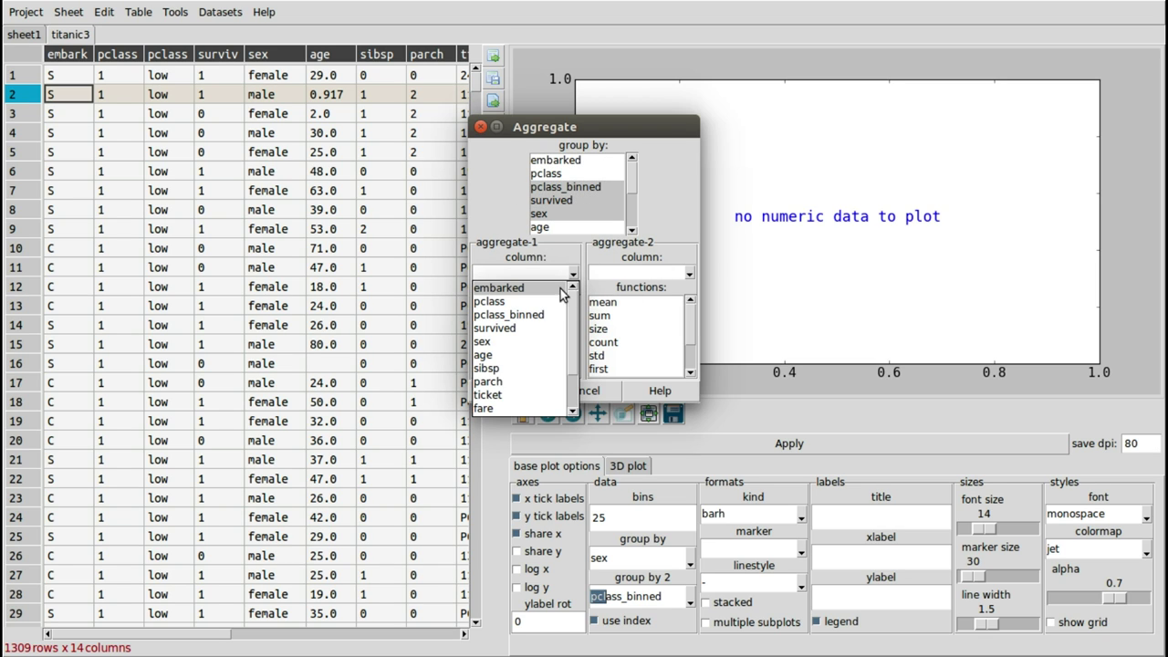
click(560, 295)
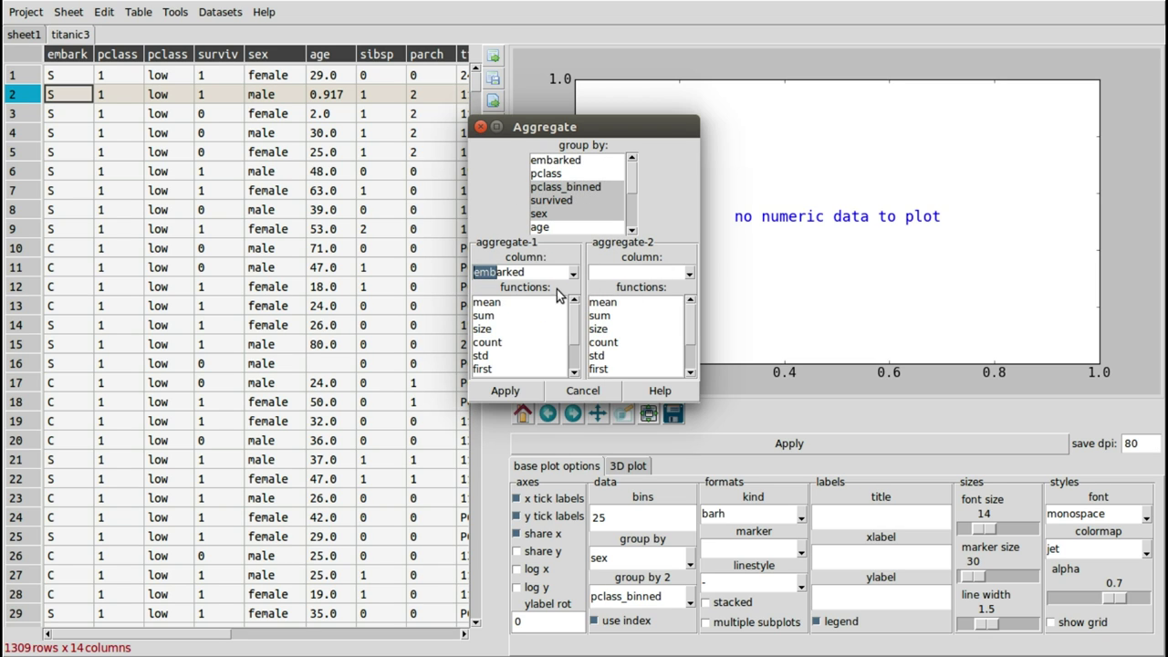
click(506, 345)
click(505, 391)
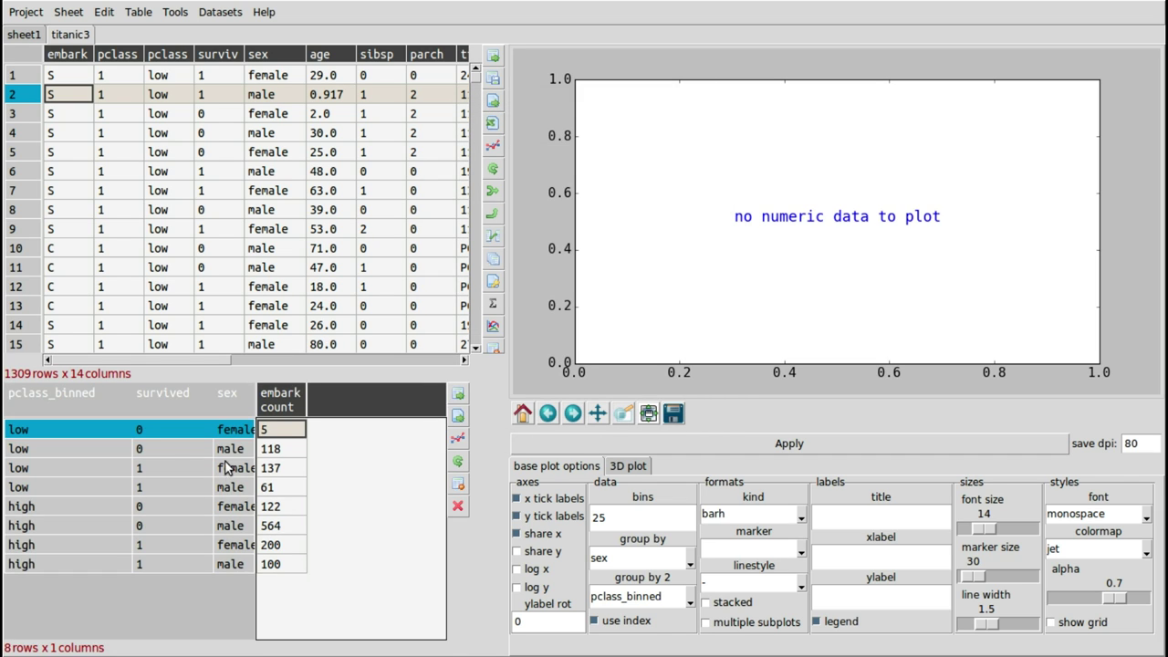
Step: Plot all the aggregated embarked counts as horizontal bars with both plot grouping fields cleared
drag(289, 426, 274, 580)
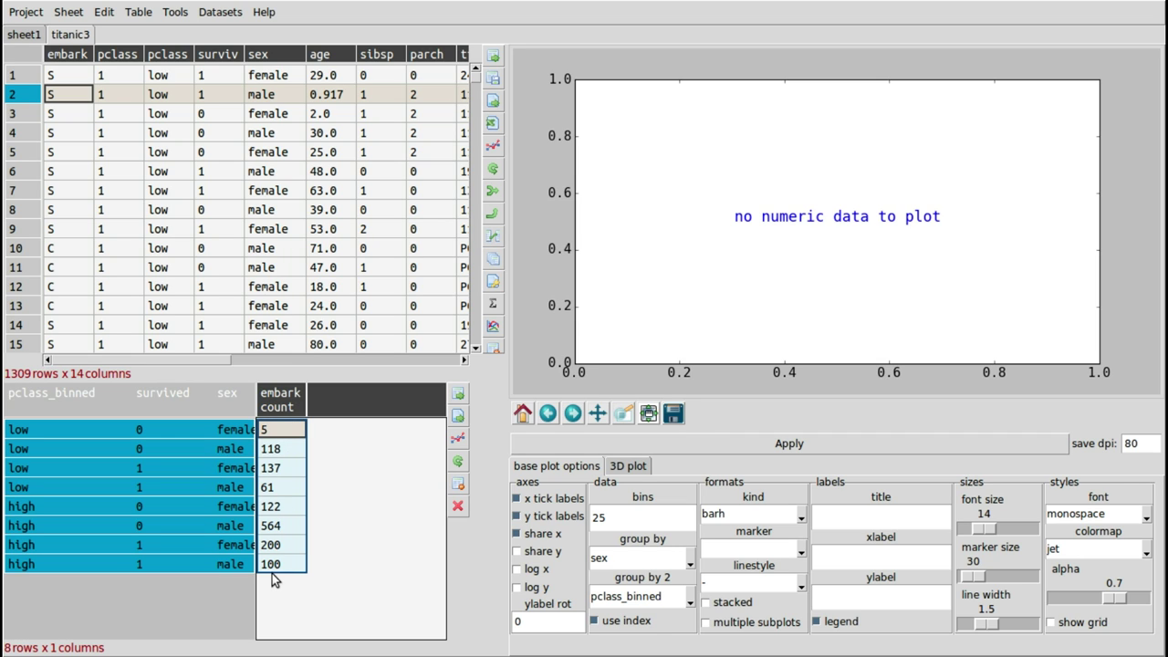
drag(665, 554, 531, 562)
key(BackSpace)
drag(653, 601, 566, 595)
key(BackSpace)
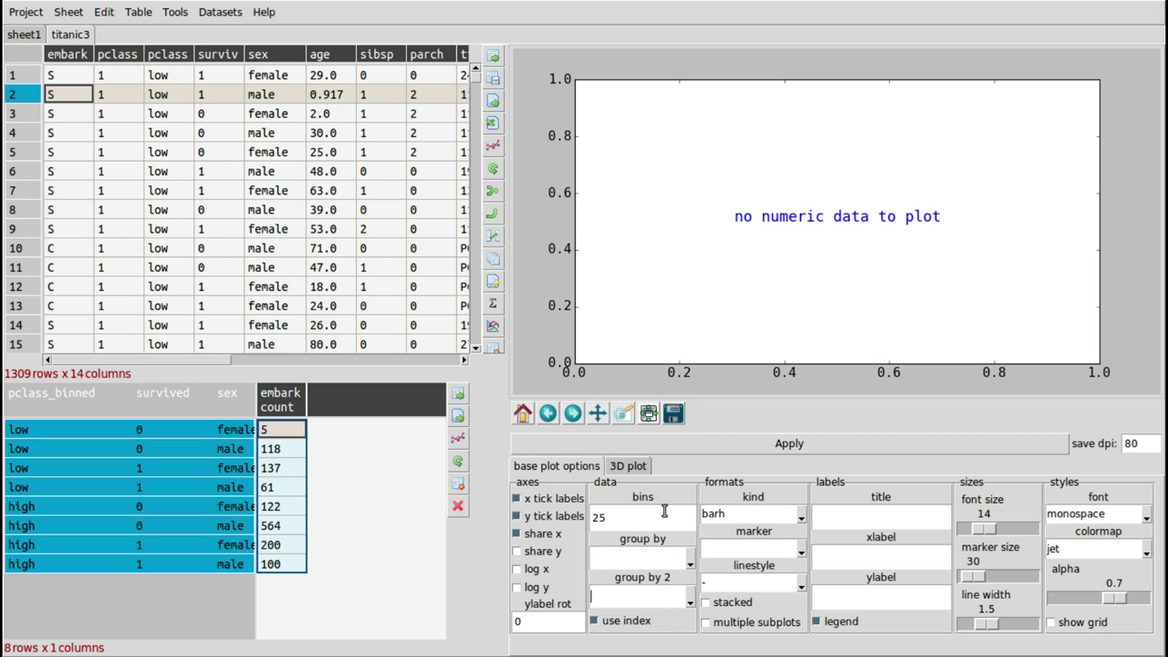
click(459, 440)
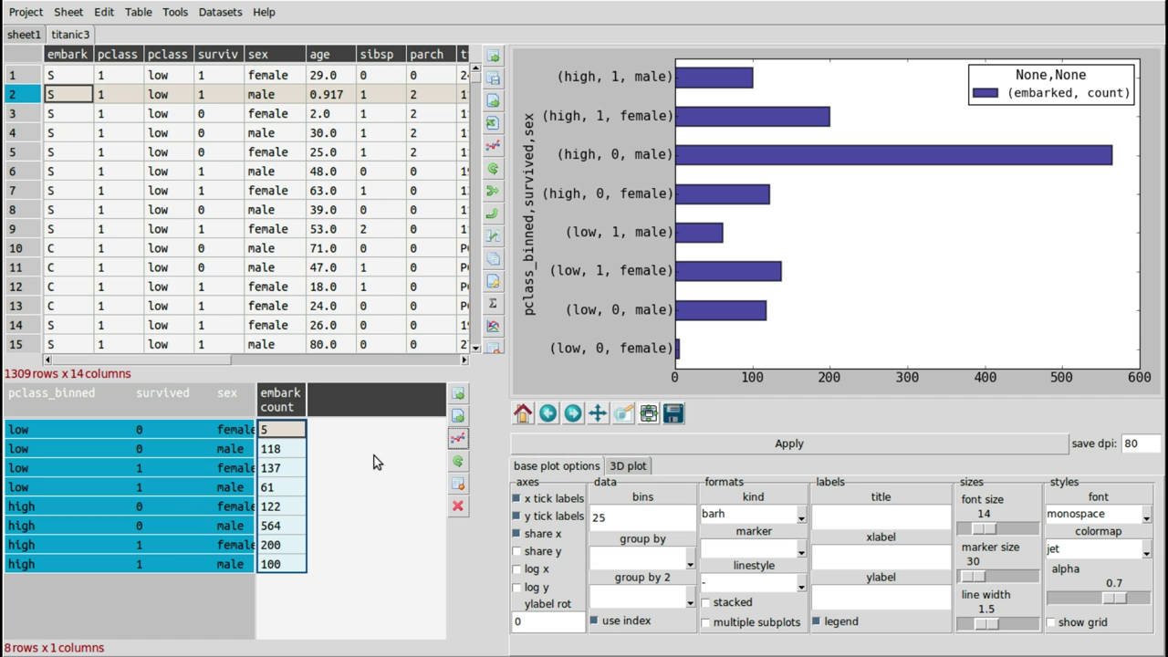
Step: Flatten the sub-table's embarked count column index and reset the row index into ordinary columns
right_click(300, 409)
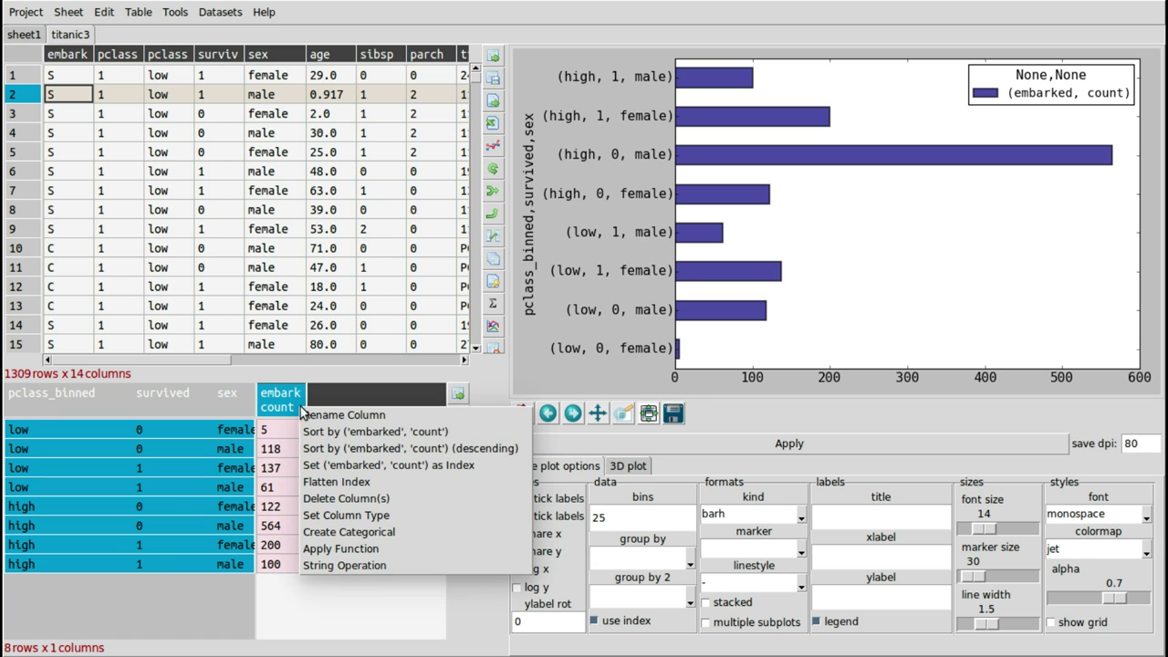
click(390, 481)
right_click(223, 458)
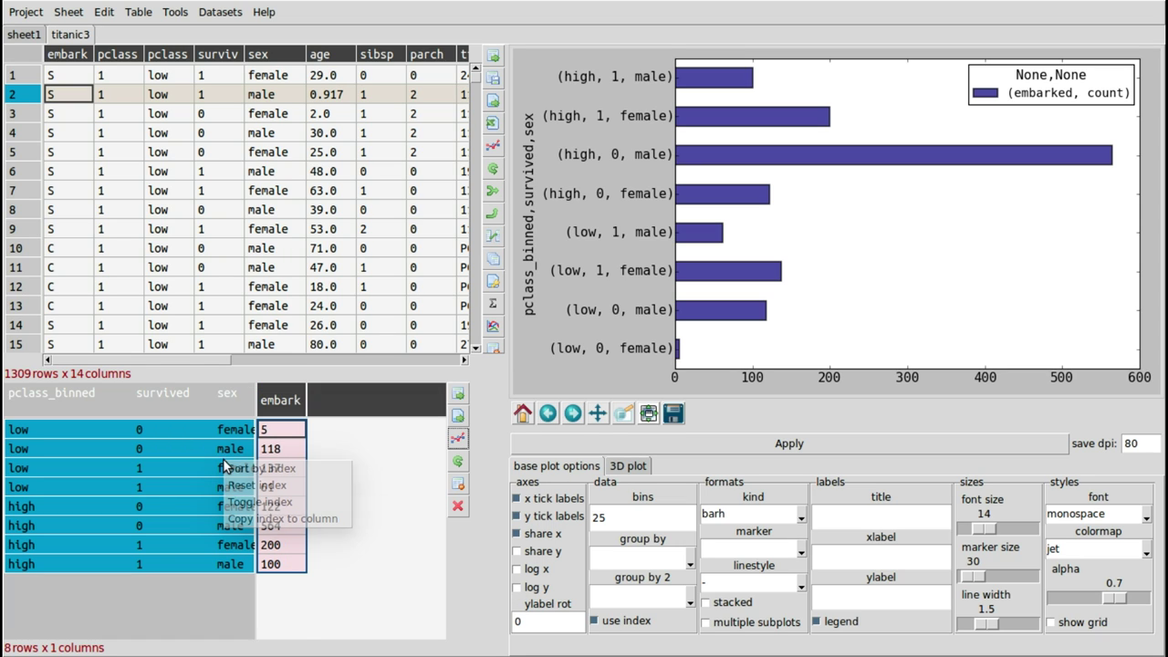
click(309, 481)
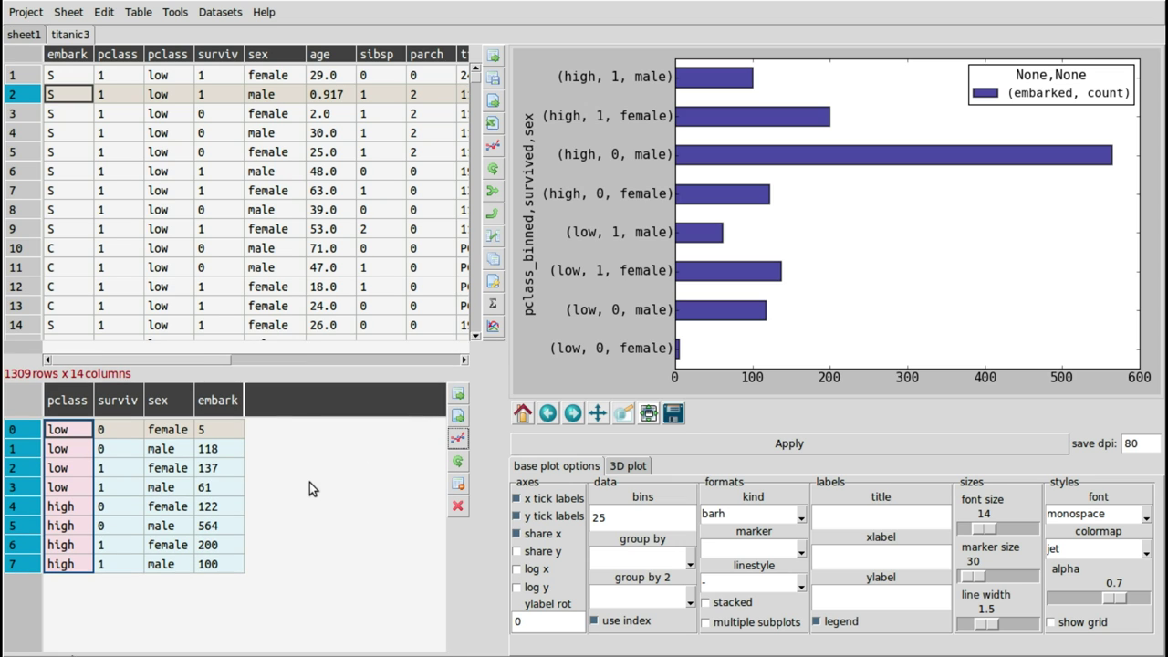
Step: Plot the sub-table's sex and embarked columns for all rows, grouped by sex
drag(207, 430, 173, 564)
click(689, 557)
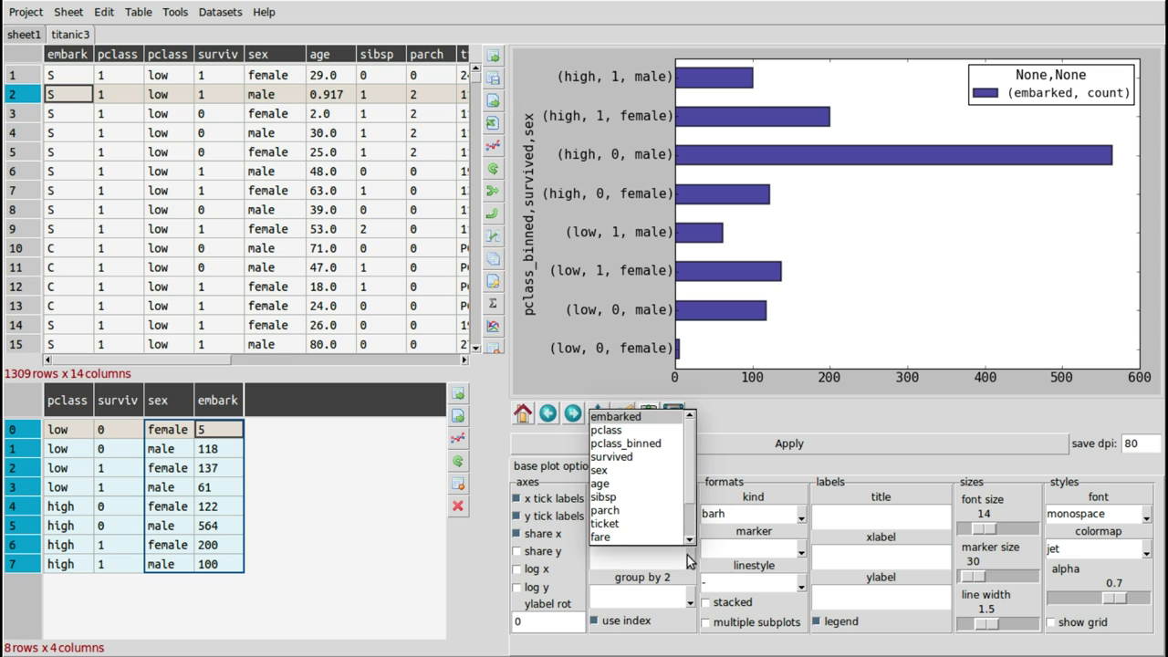
click(660, 471)
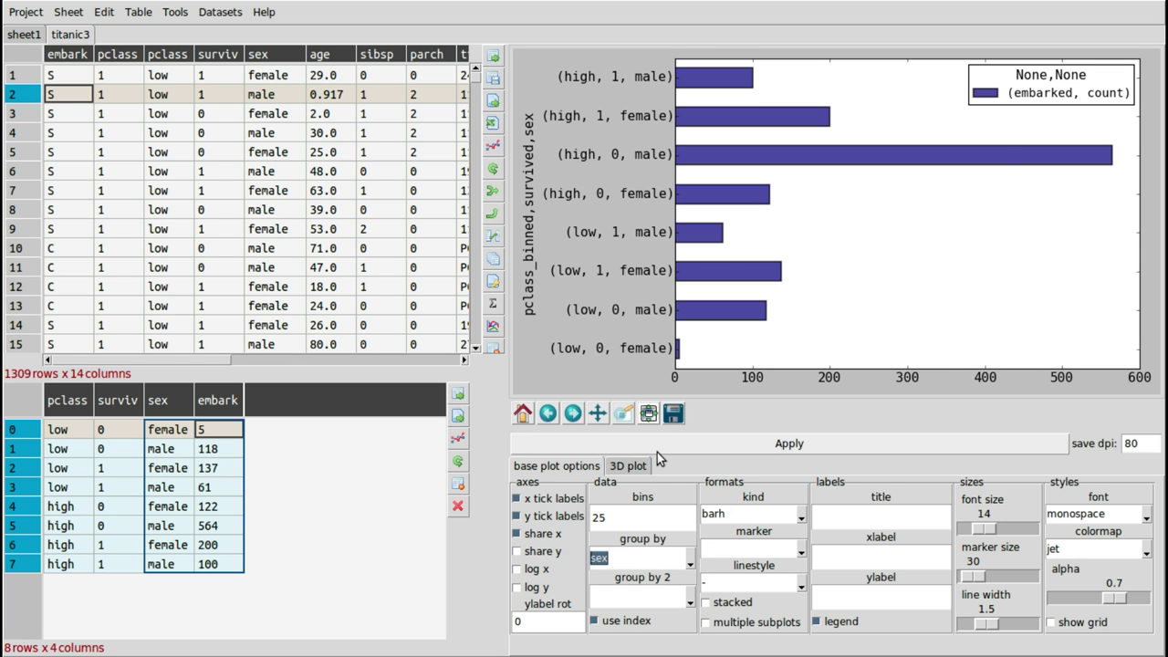
click(602, 444)
click(459, 442)
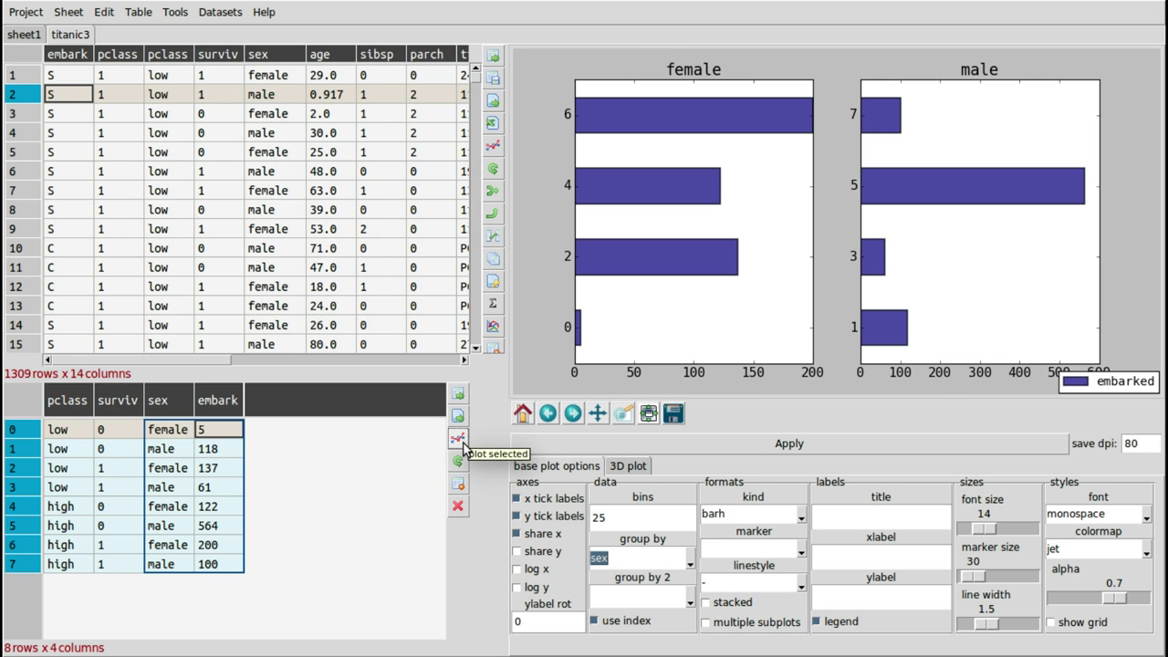
Step: Set the survived column as the sub-table's index and replot all its data grouped by sex
right_click(129, 408)
click(121, 401)
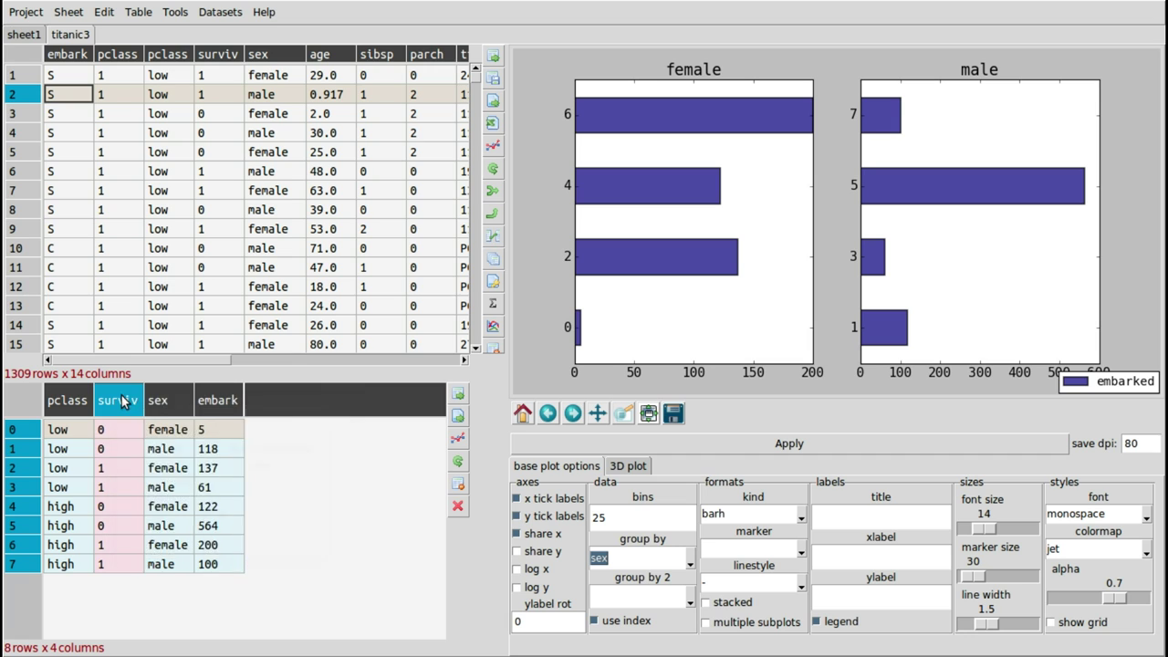
right_click(121, 401)
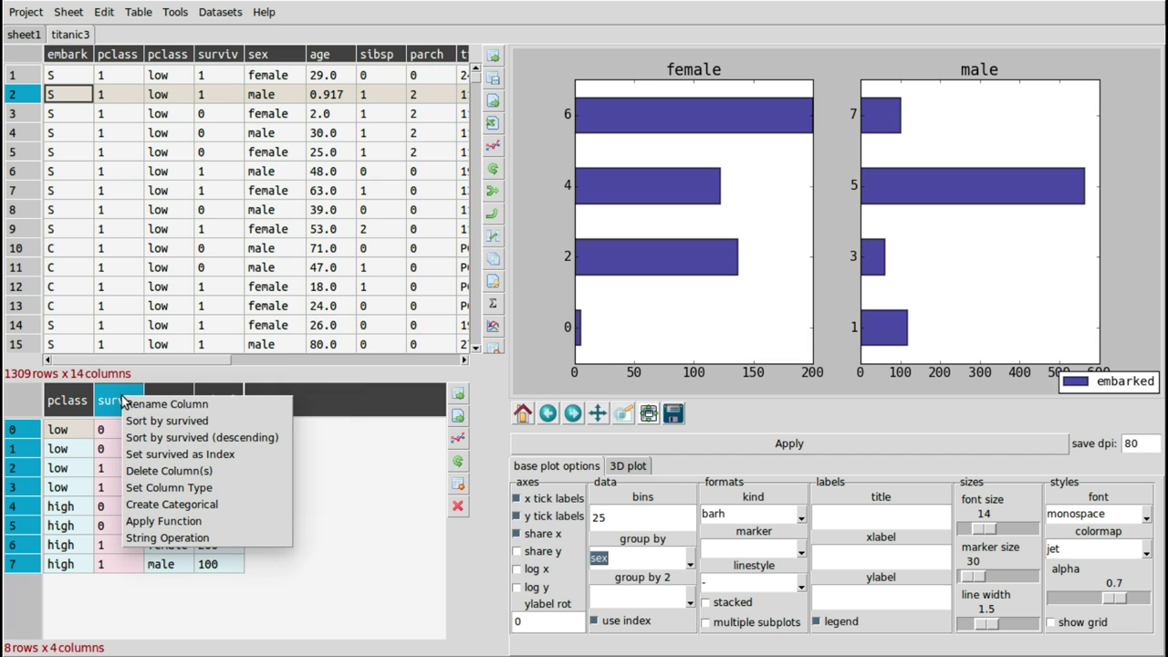
click(246, 462)
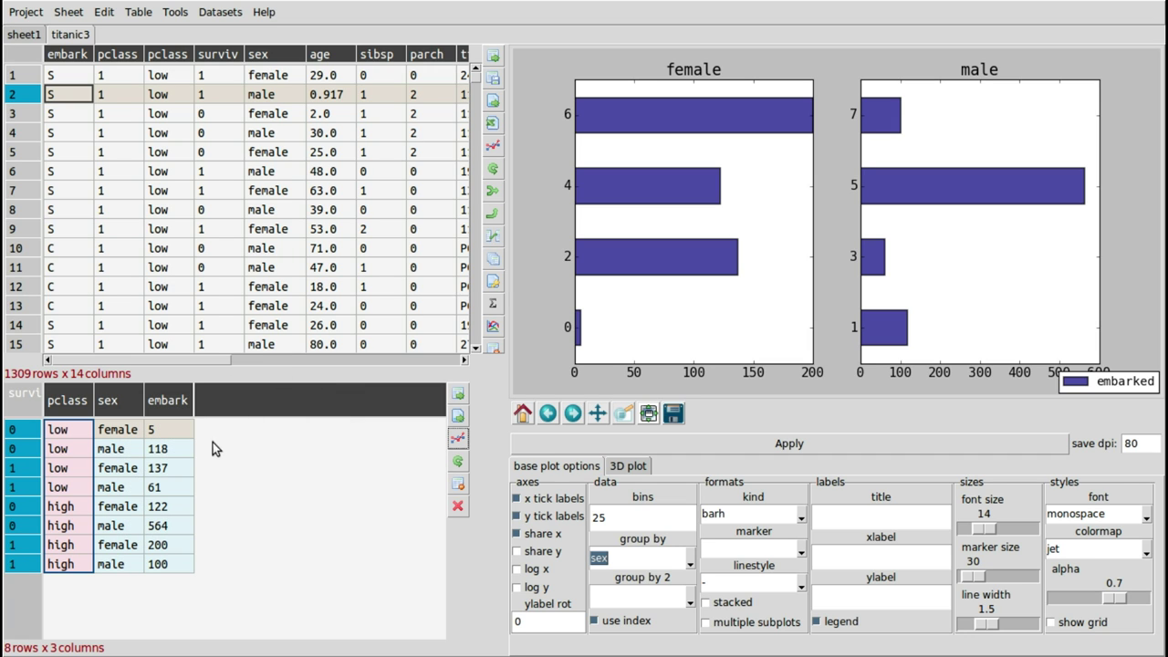
key(ctrl+a)
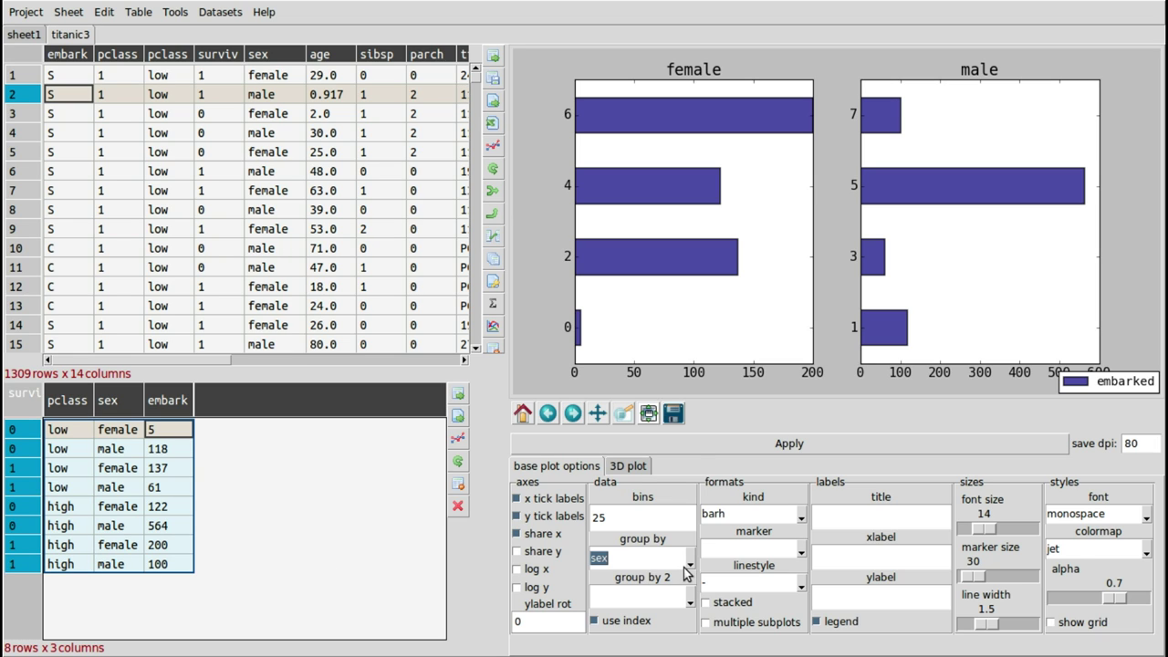
click(464, 443)
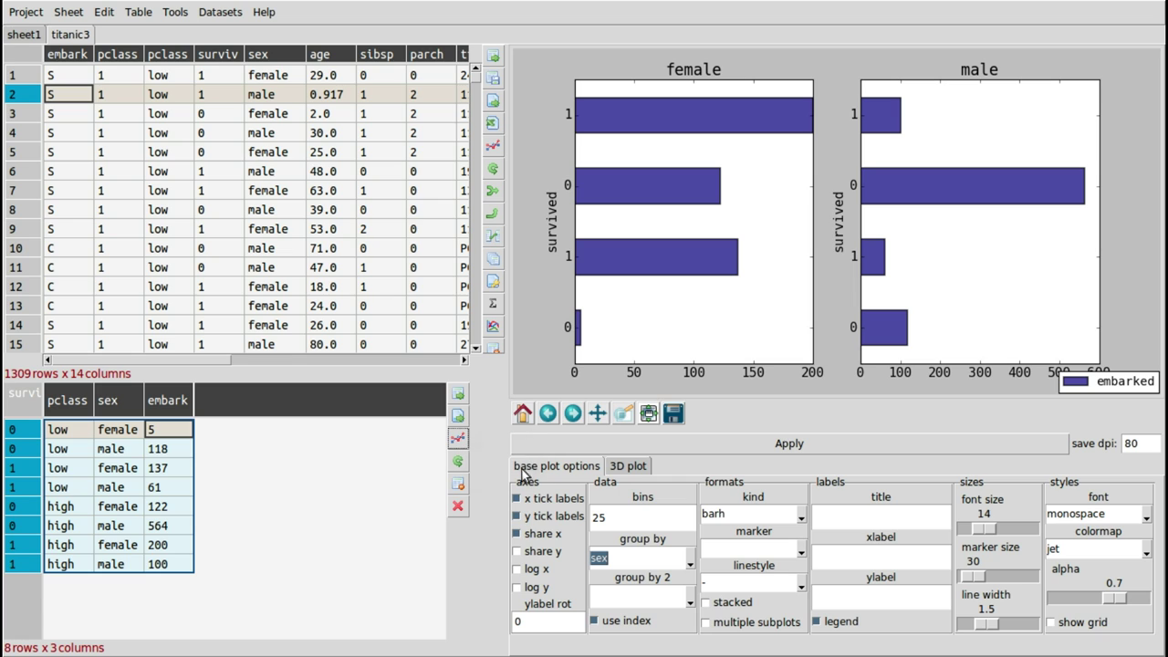
Step: Add pclass_binned as the second plot grouping and update the plot
click(692, 600)
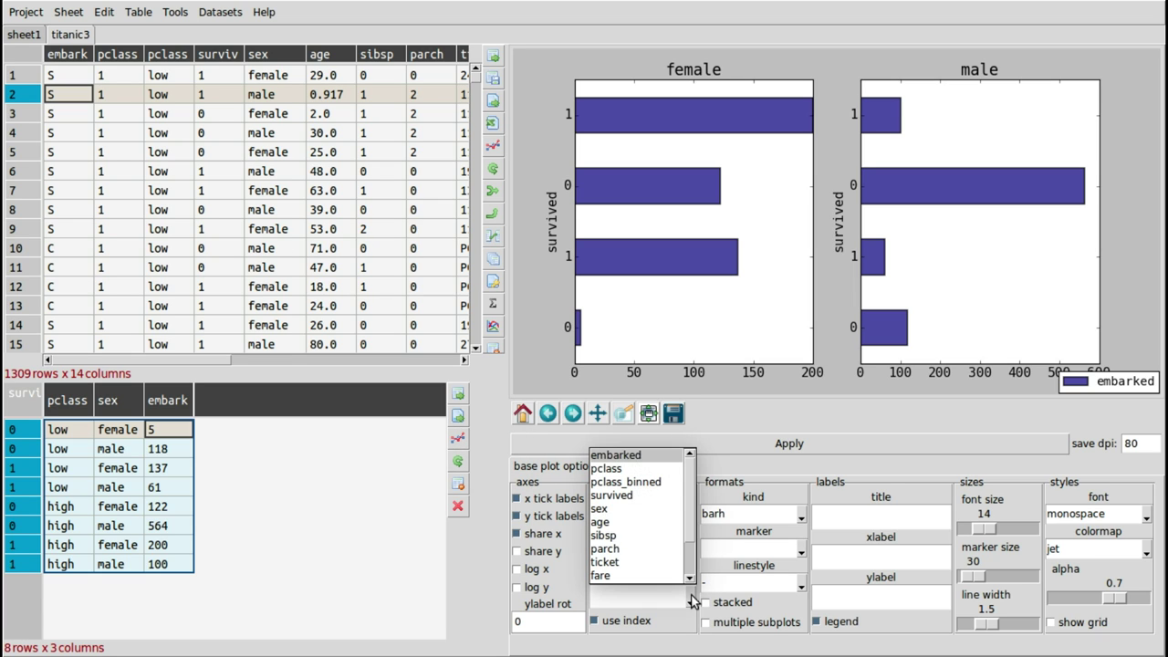
click(671, 490)
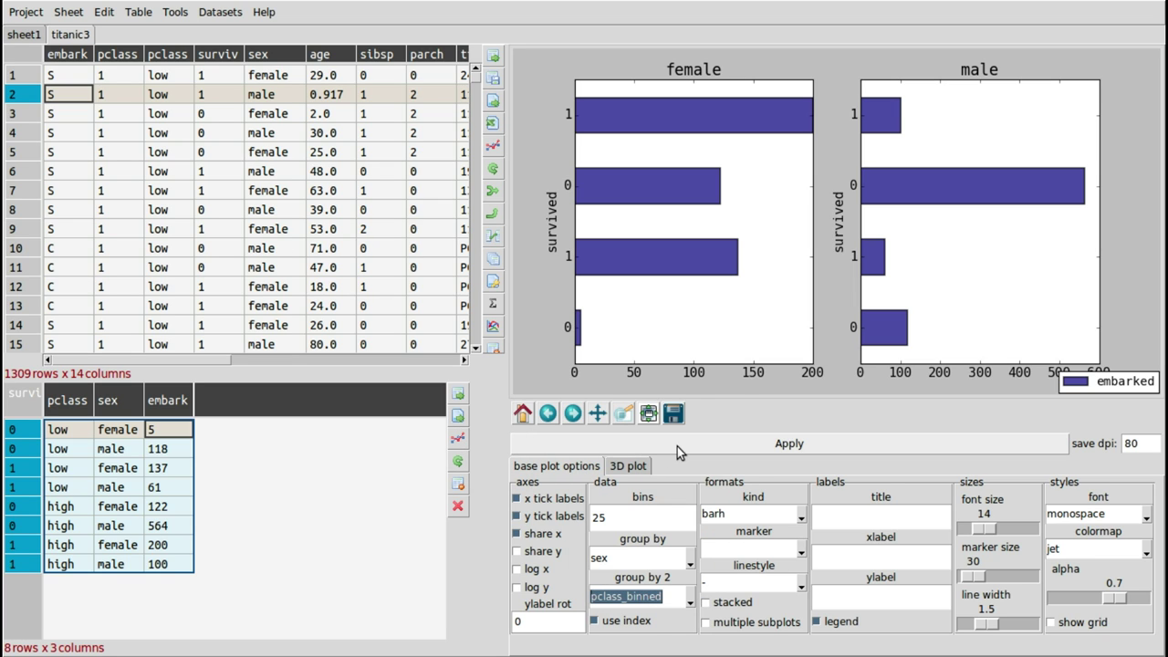
click(677, 446)
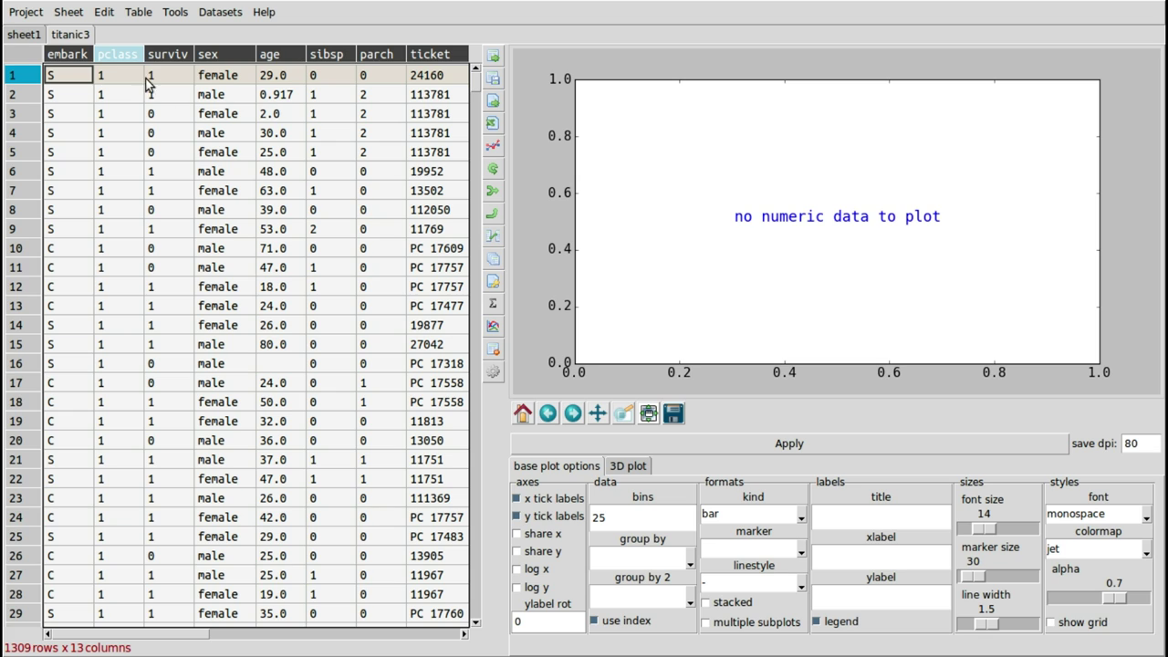
Step: Create a categorical column from pclass with numerical bins 0,1,3 and labels low,high
click(125, 57)
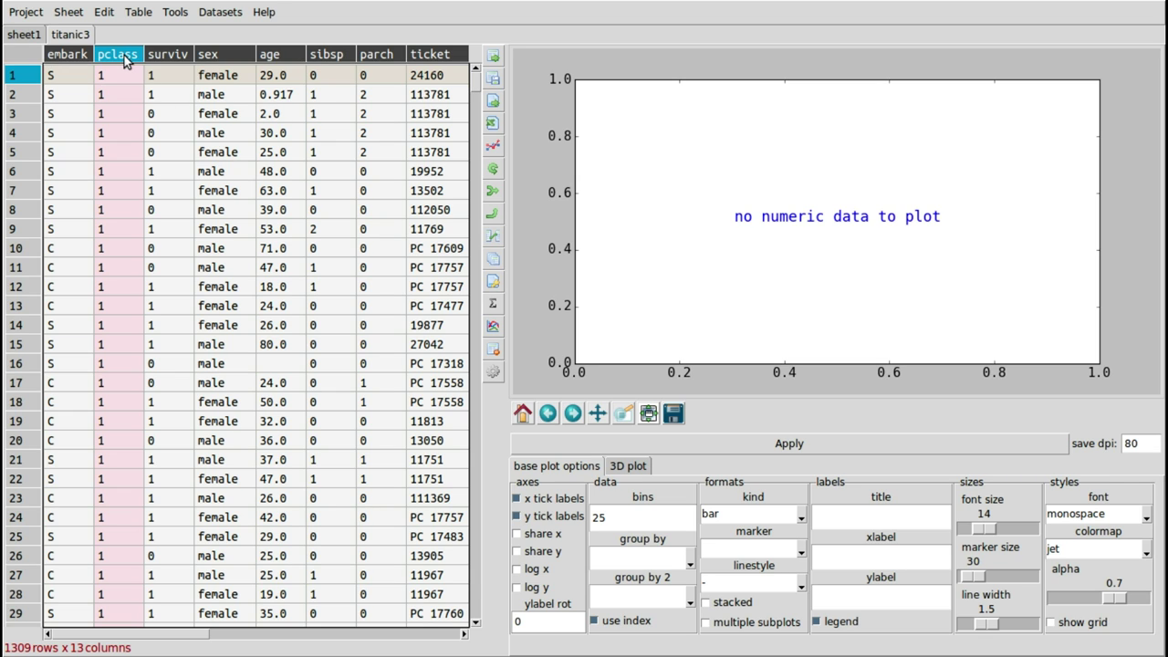
right_click(125, 57)
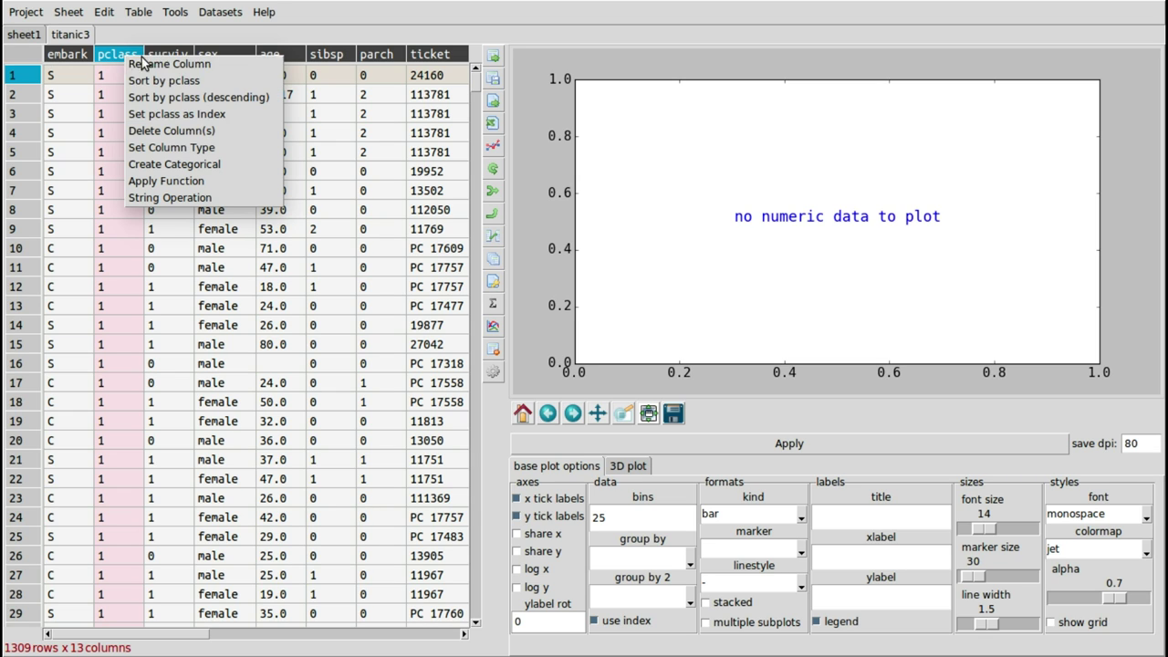
click(249, 166)
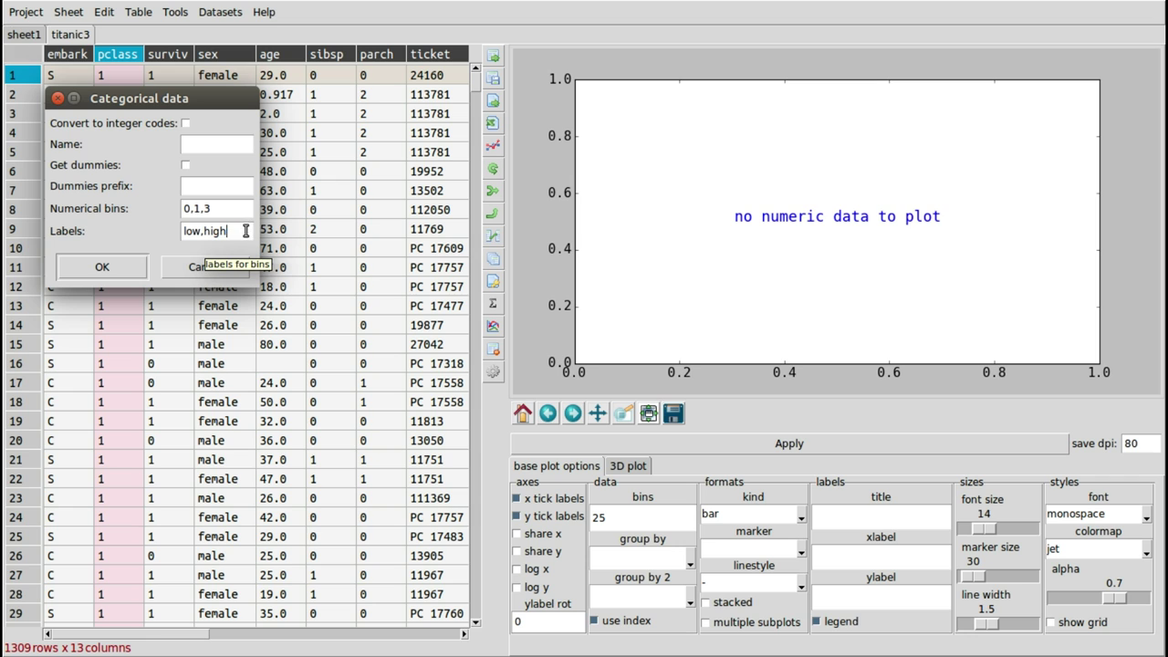
click(127, 268)
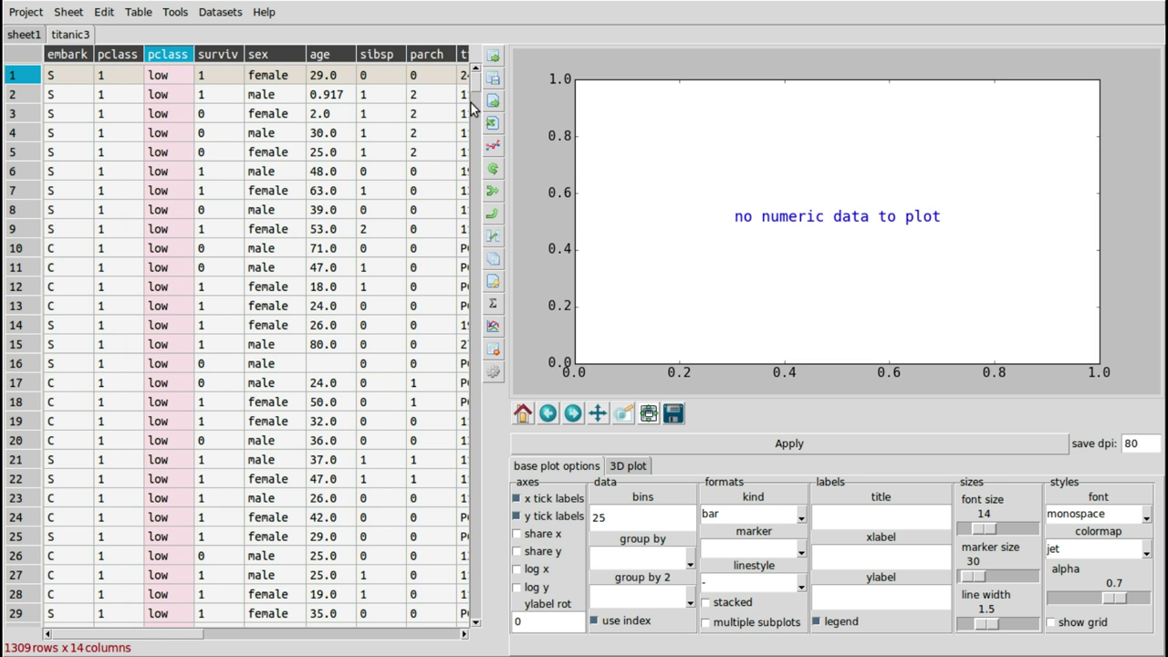
Step: Check the new pclass_binned column down the table and apply value_counts to it with the default parameters
scroll(476, 95, down, 1)
drag(480, 99, 466, 233)
scroll(456, 82, up, 20)
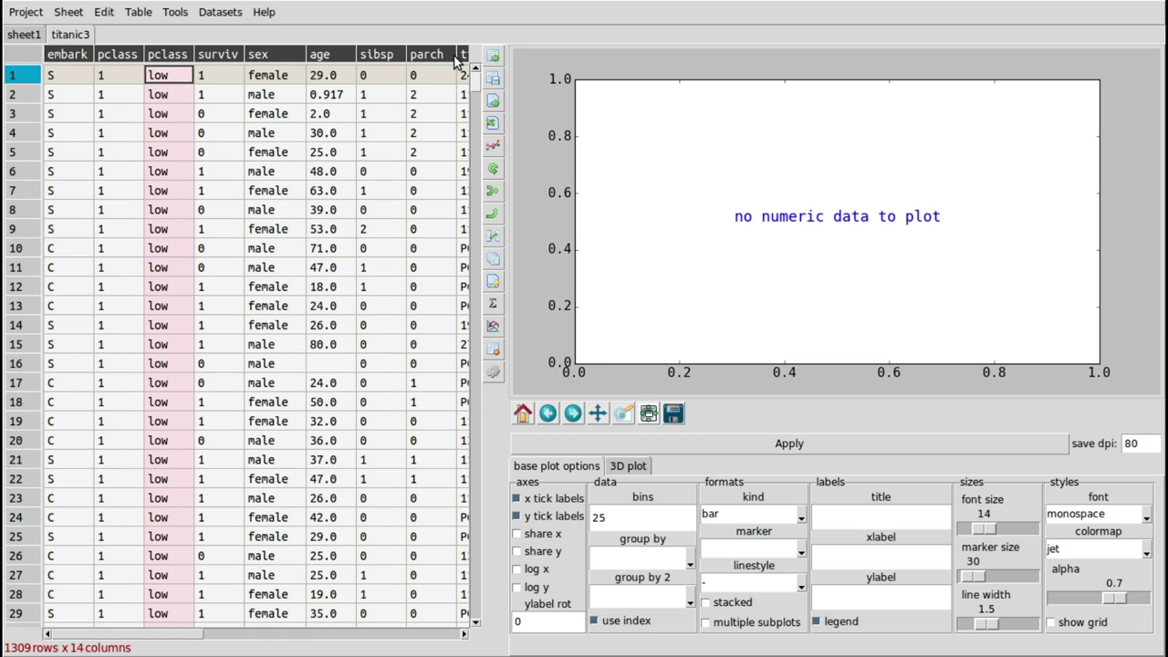
right_click(187, 60)
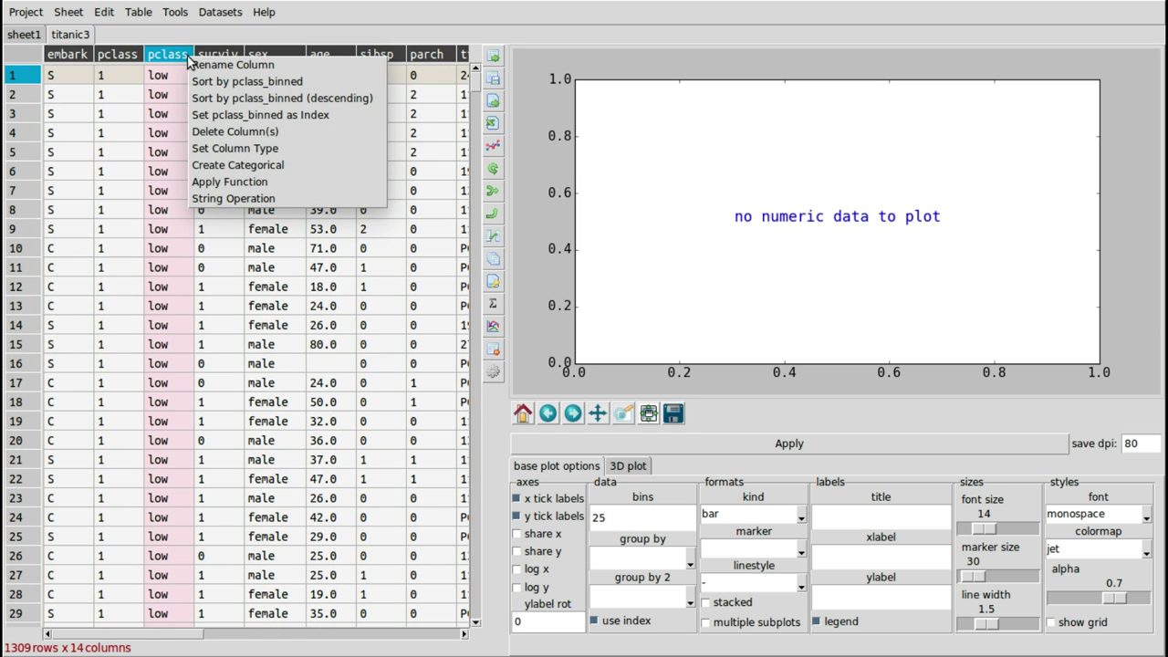
click(292, 181)
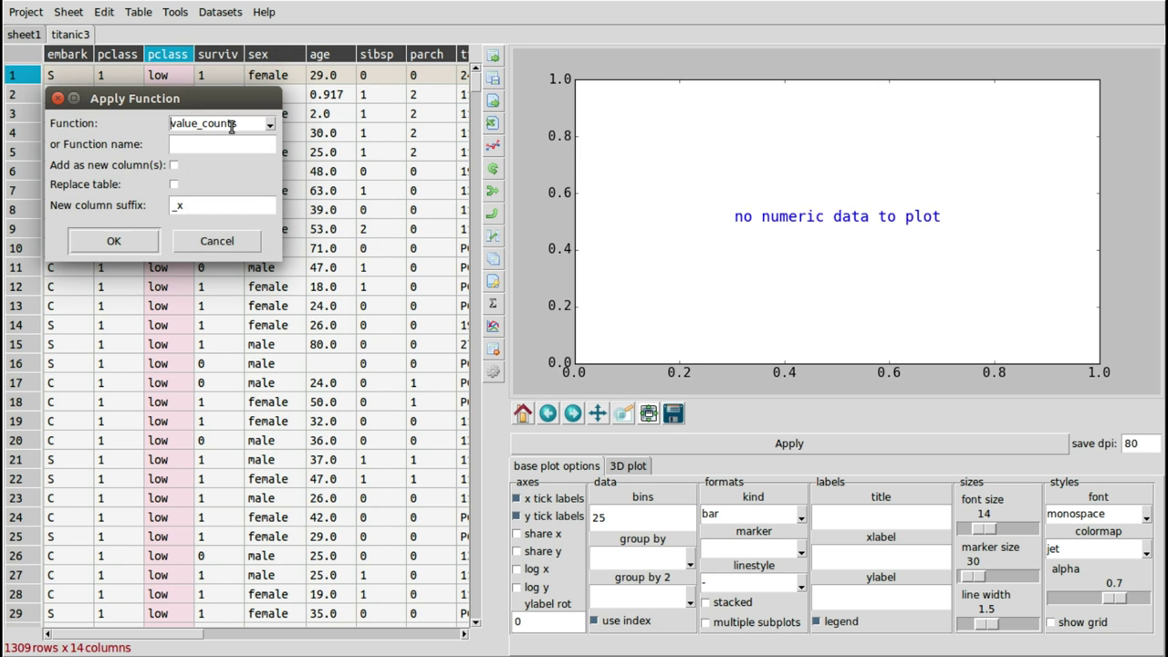
click(150, 242)
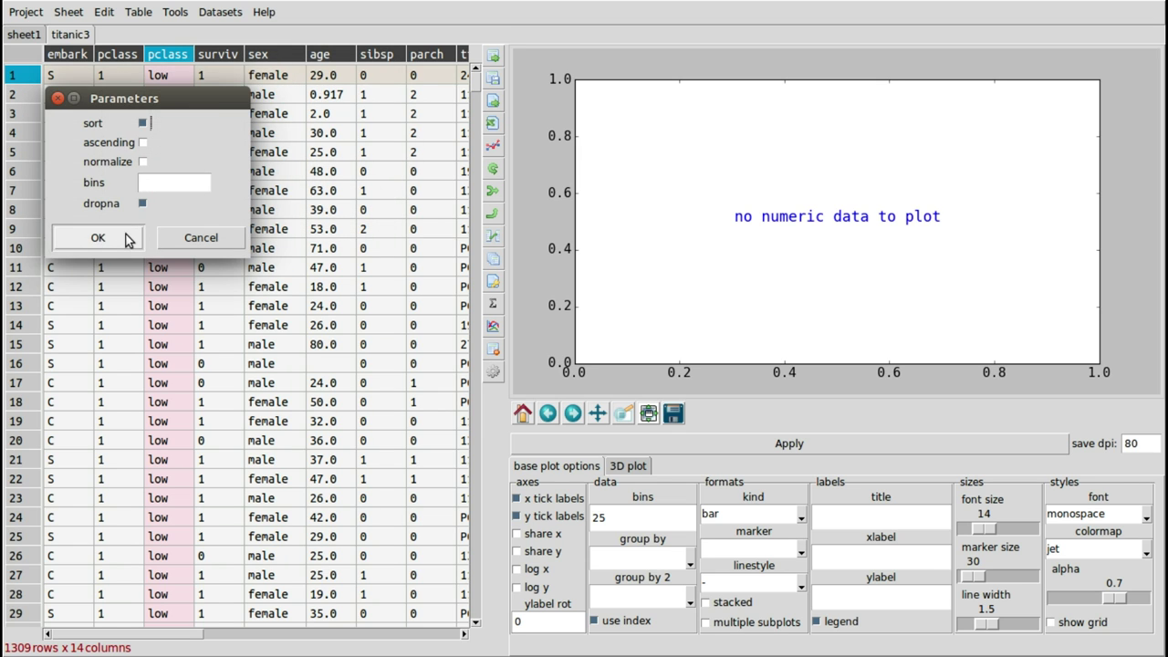
click(102, 238)
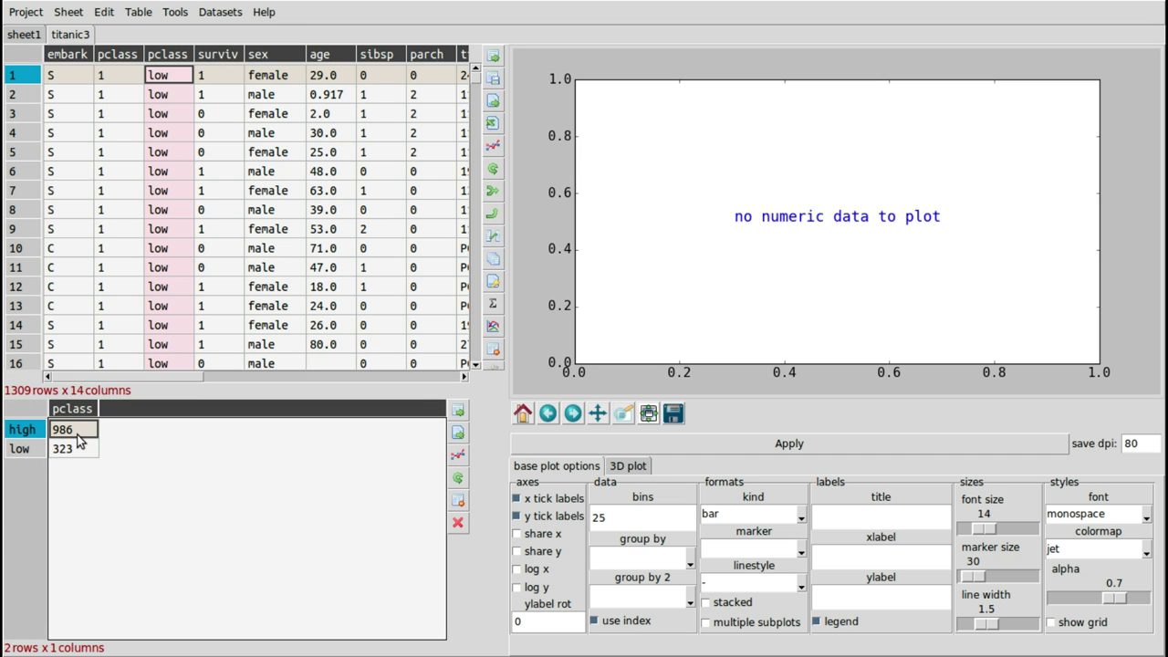
Step: Plot the high and low counts from the sub-table as bars
drag(78, 433, 80, 446)
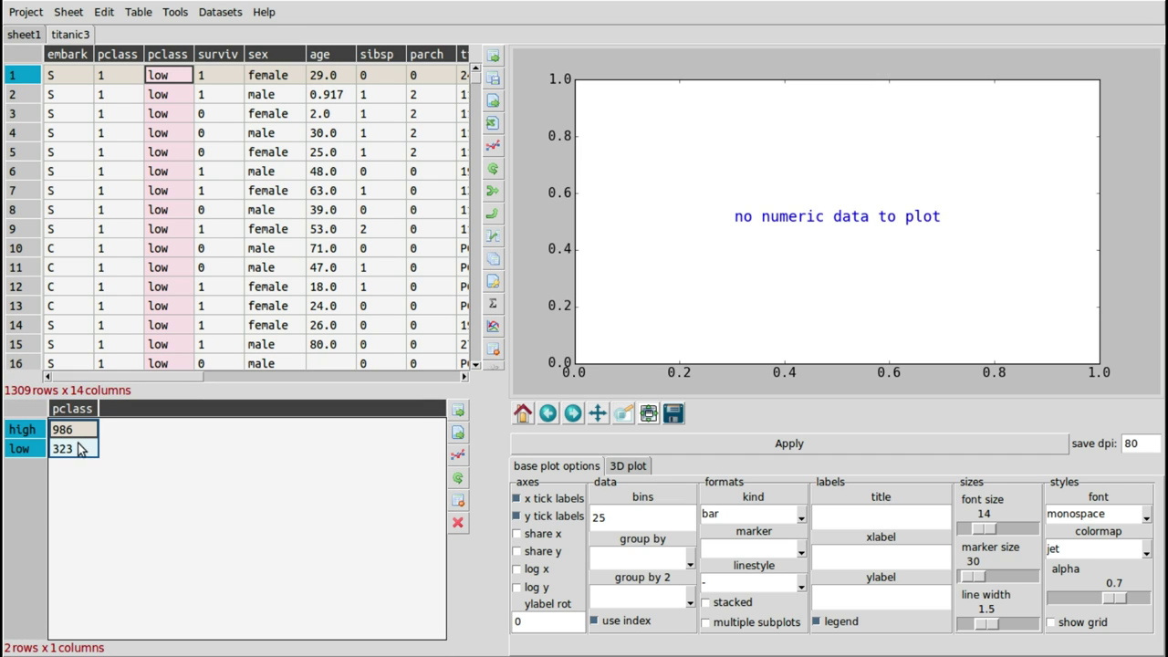
click(456, 458)
click(701, 451)
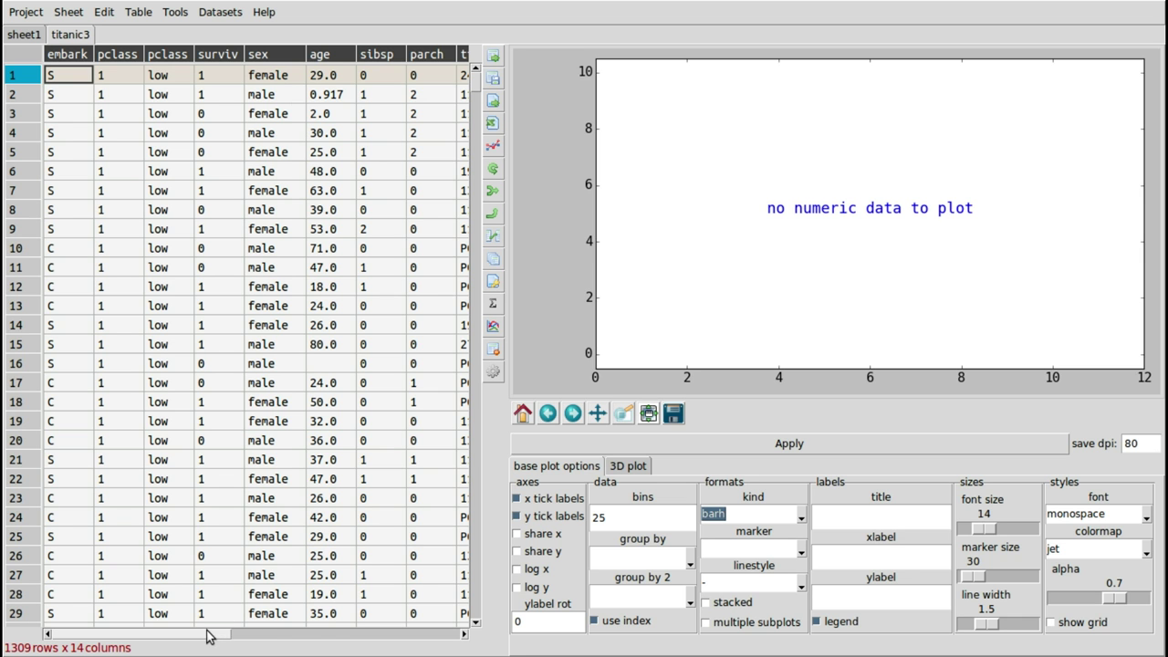
Step: Split the name column at the comma separator using the split string operation
click(334, 636)
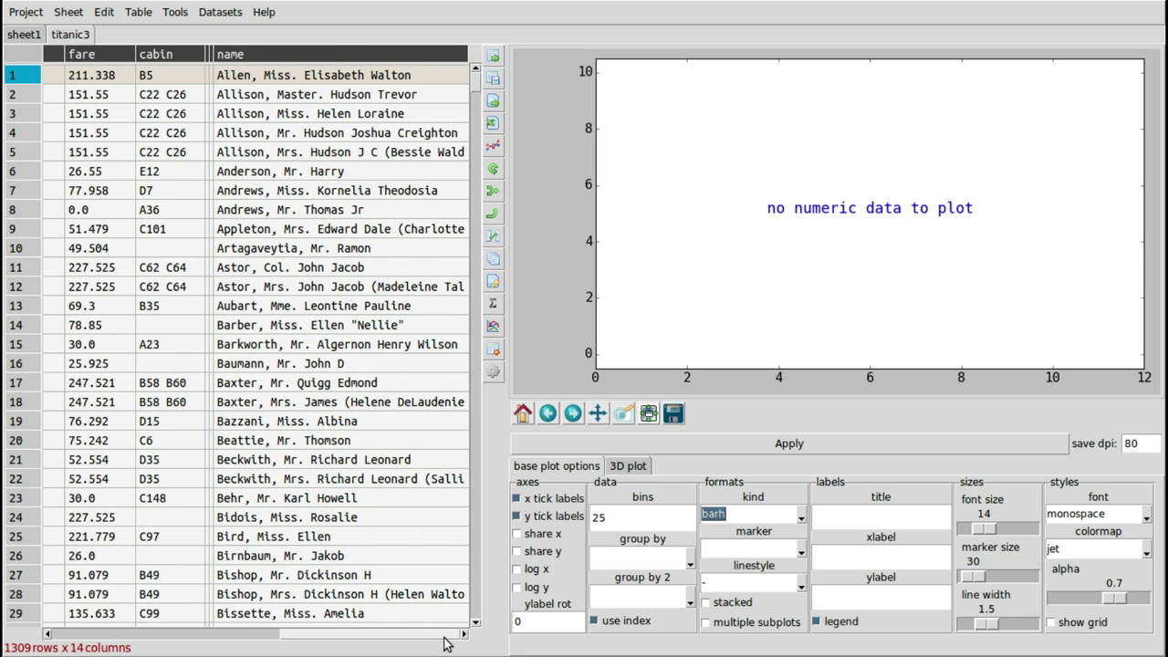
right_click(310, 58)
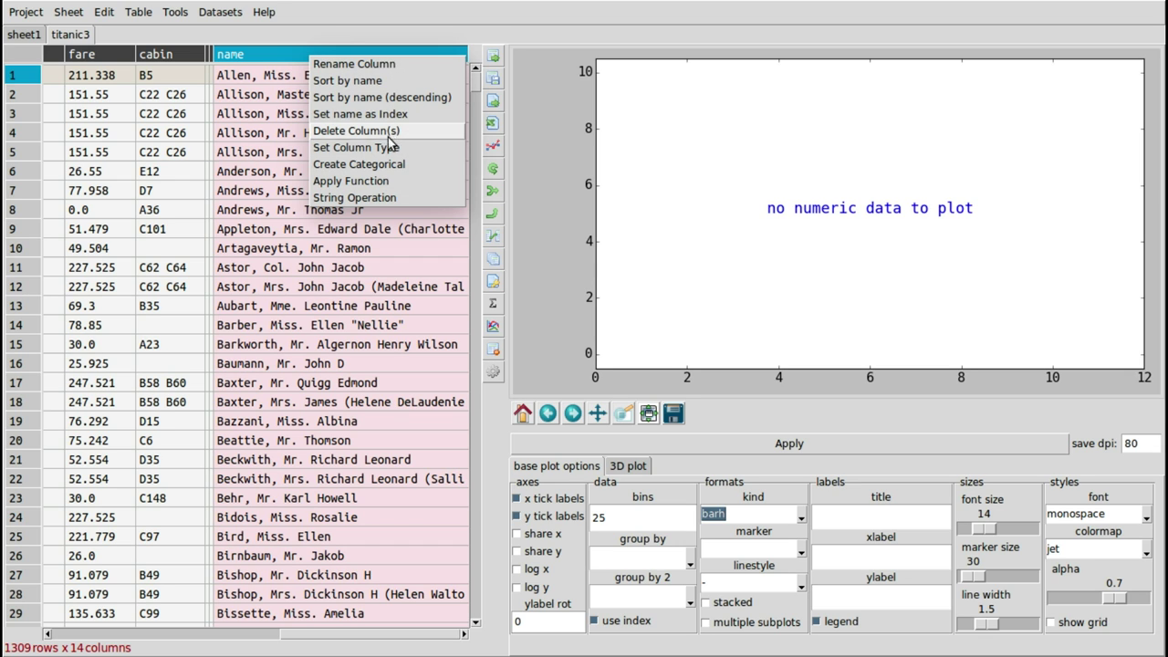
click(406, 198)
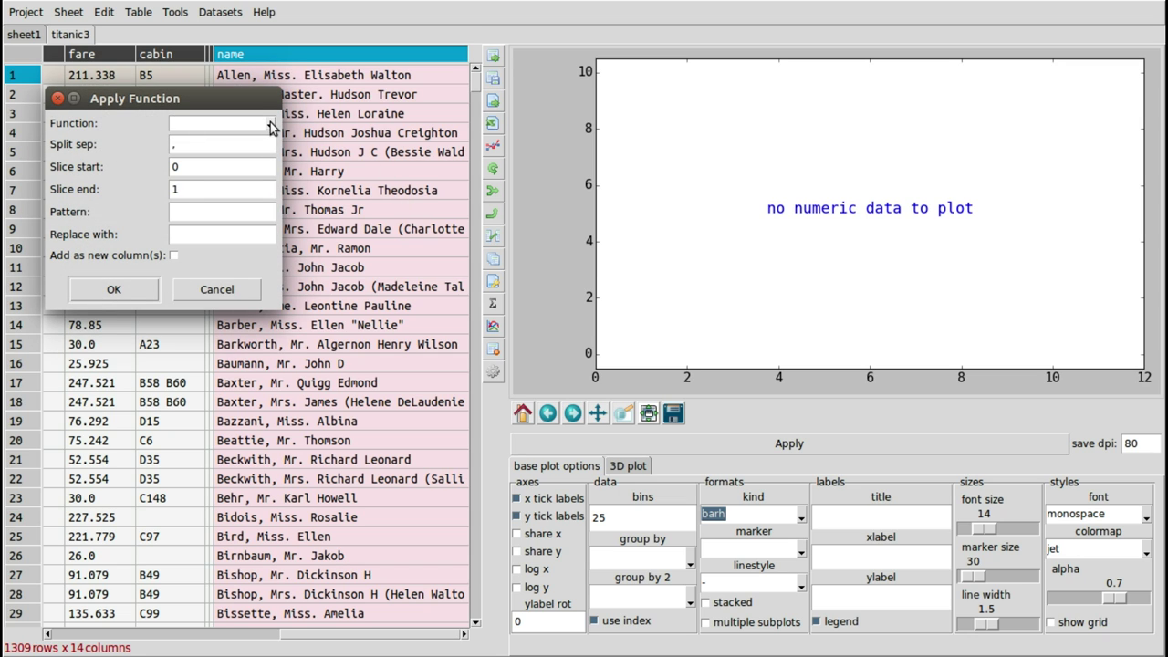
click(270, 125)
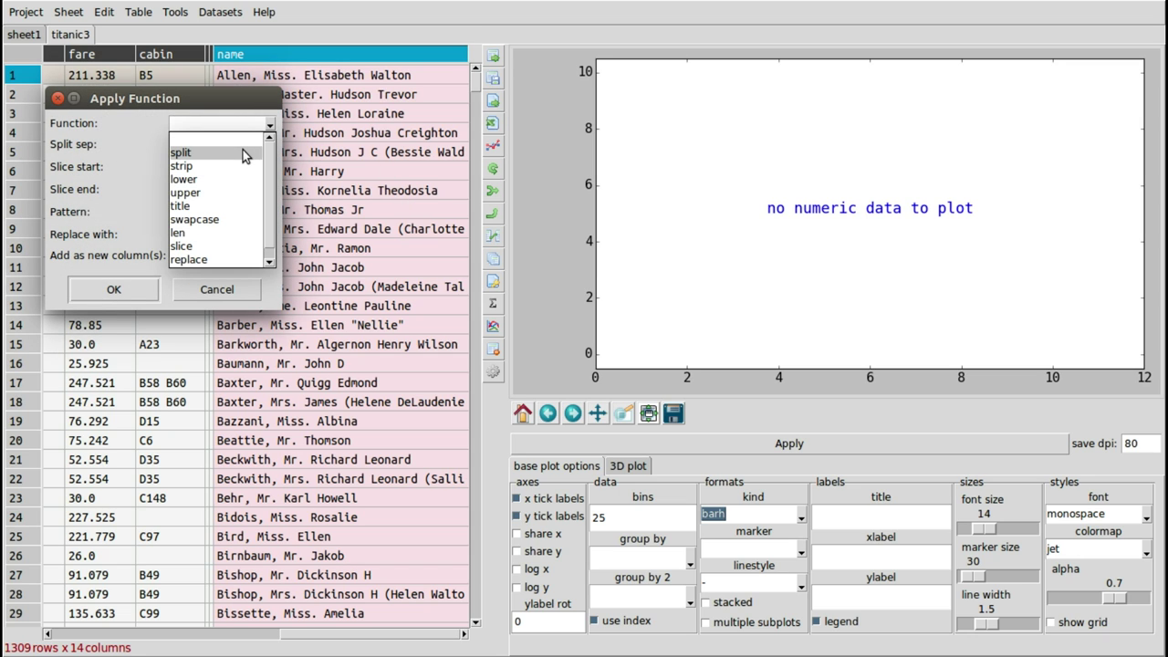
click(242, 153)
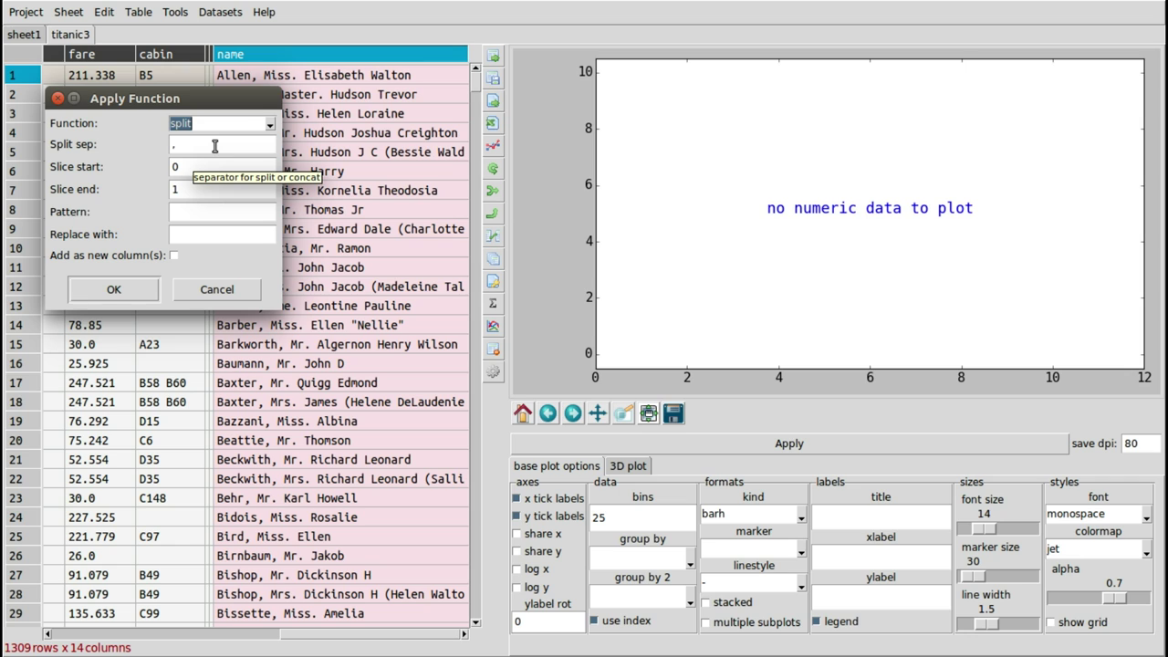
click(142, 295)
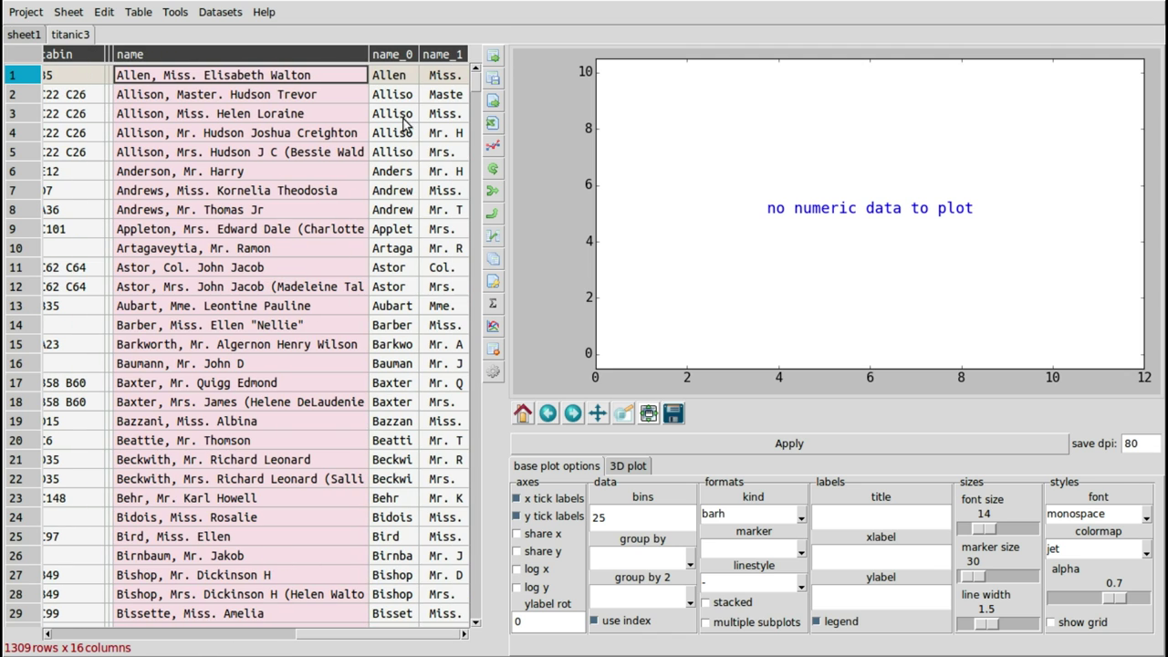
Step: Apply value_counts to the name_0 column with the default parameters
click(392, 54)
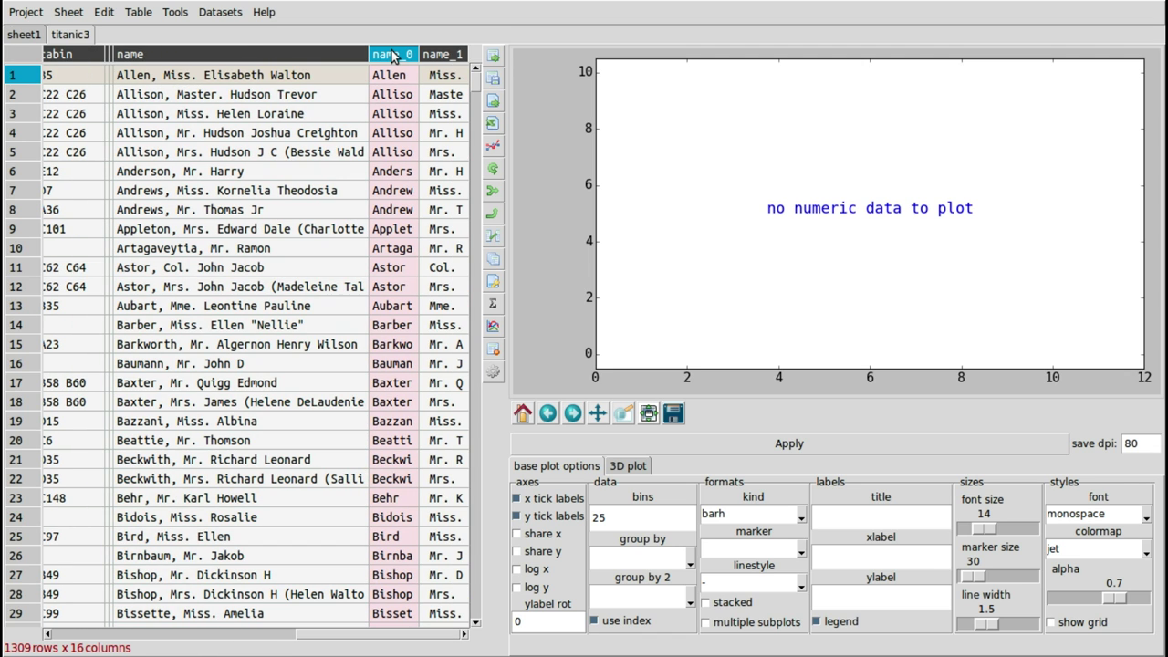
right_click(407, 57)
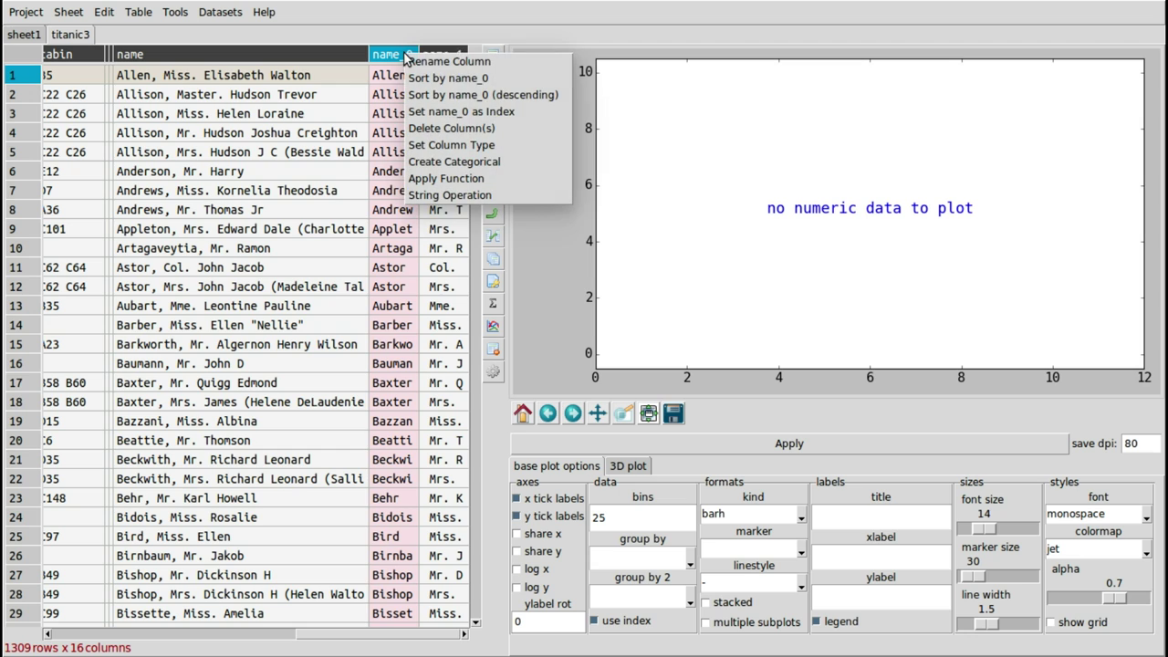
click(511, 180)
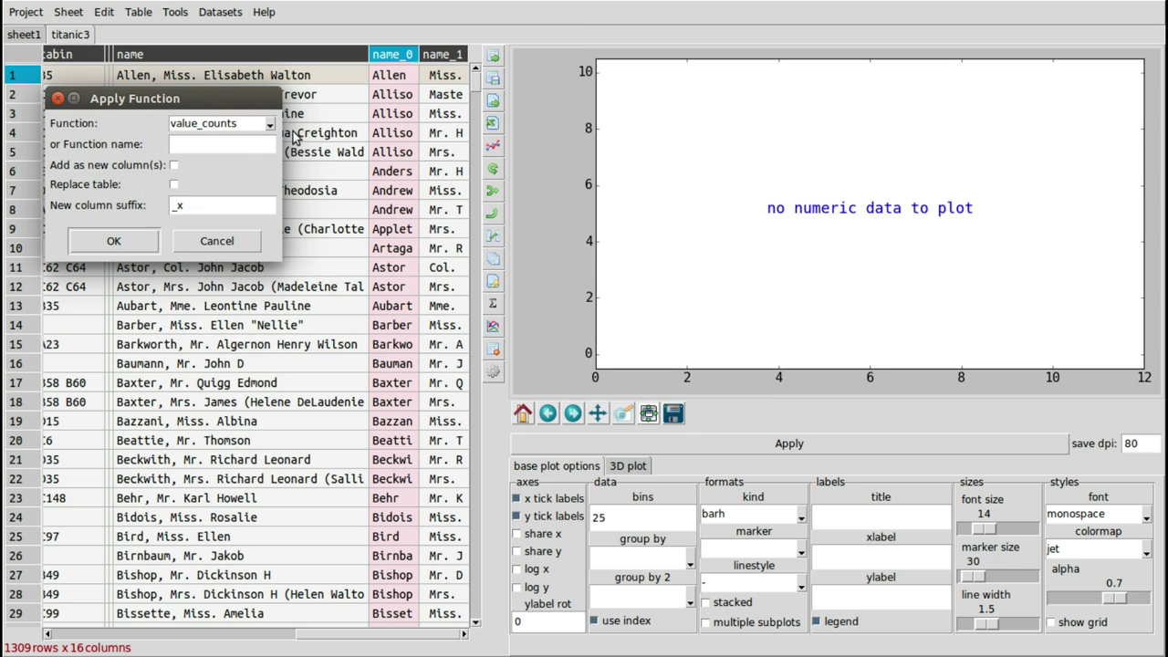
click(142, 250)
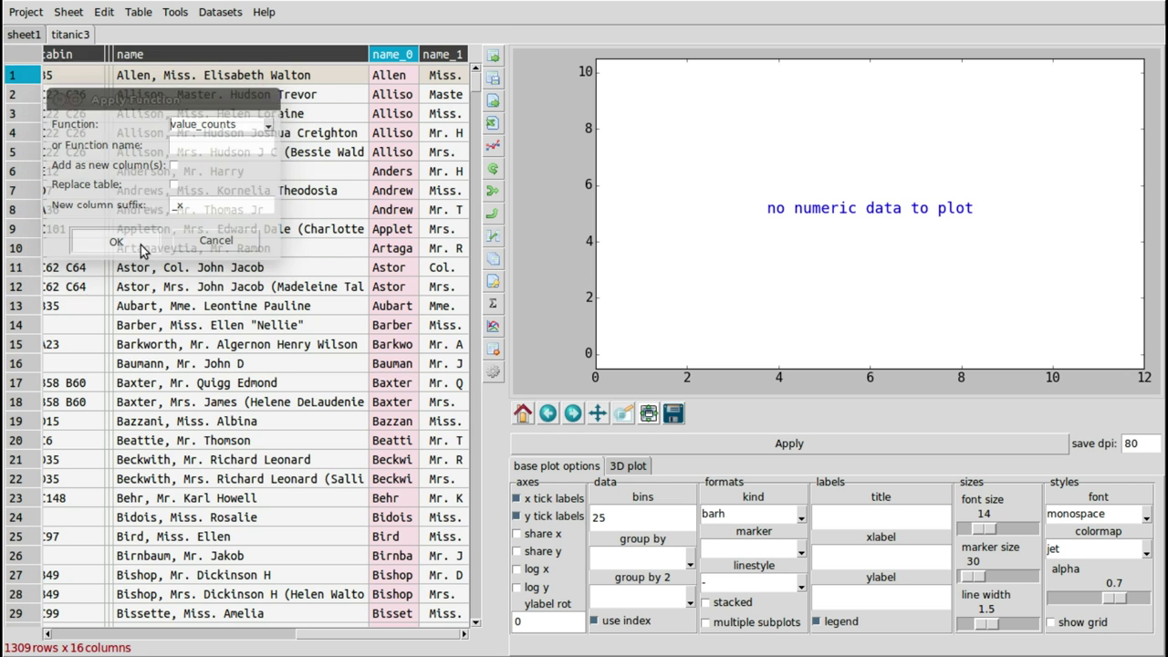
click(128, 243)
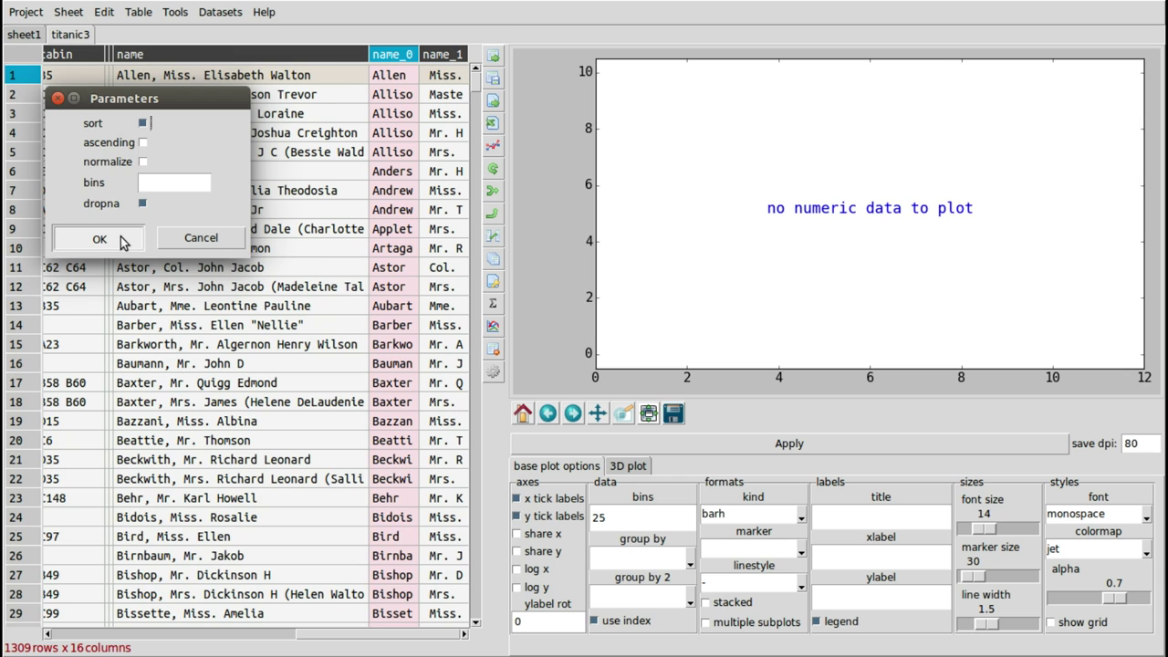
Step: Plot the counts of the first eight surnames in the sub-table as horizontal bars
drag(133, 429, 130, 562)
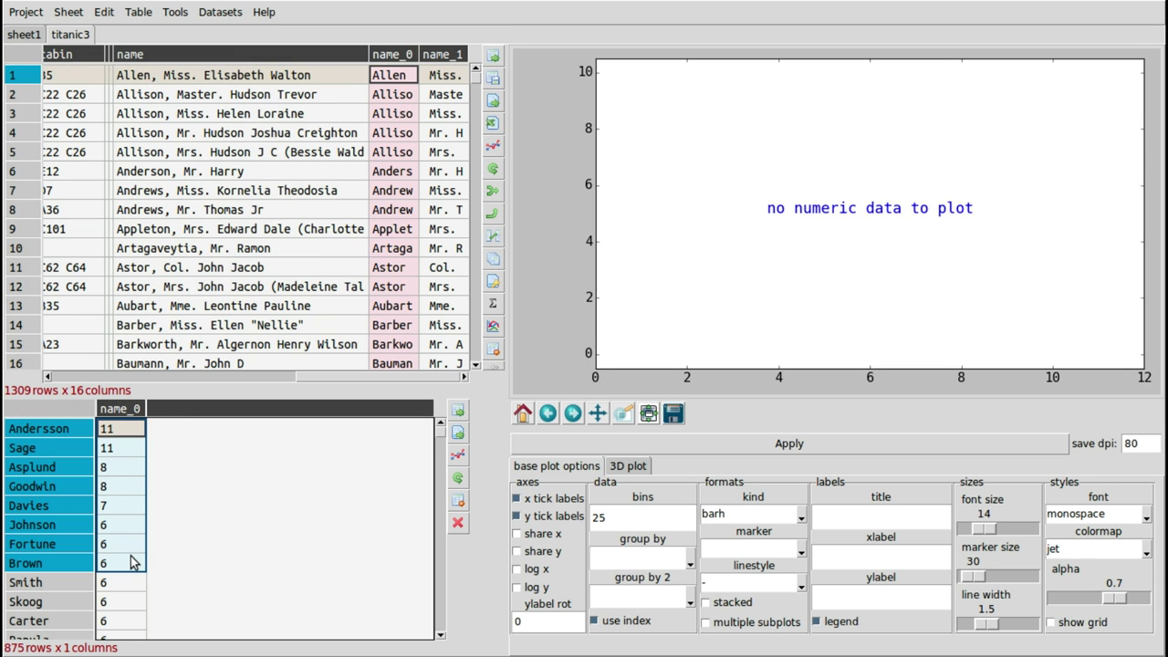
click(463, 463)
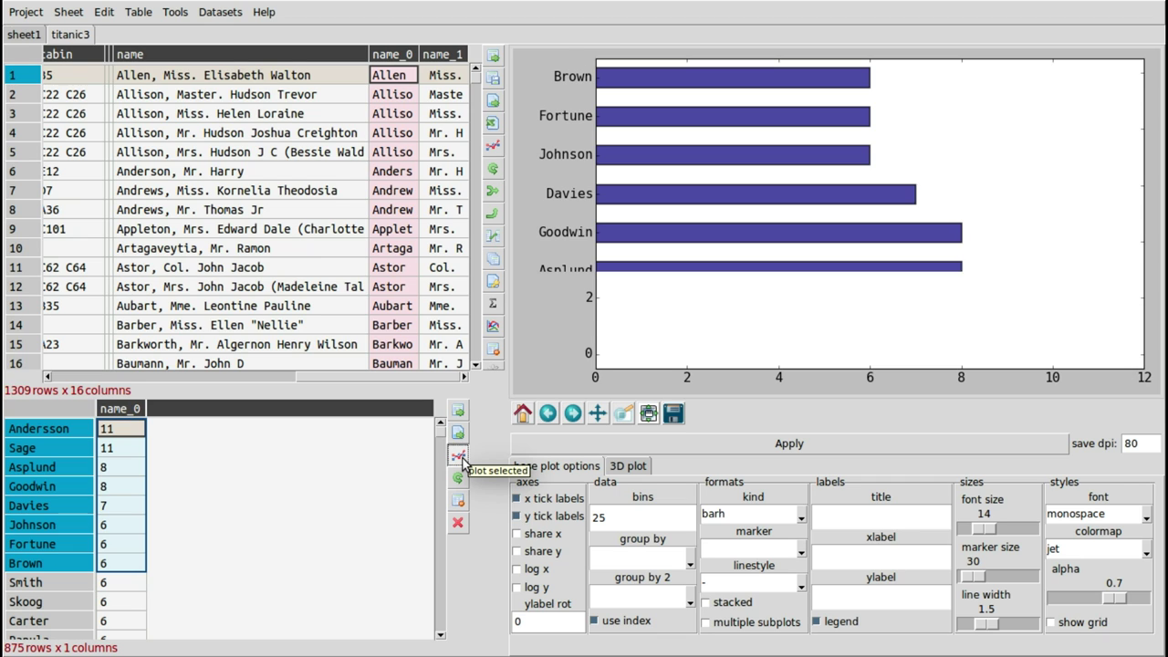